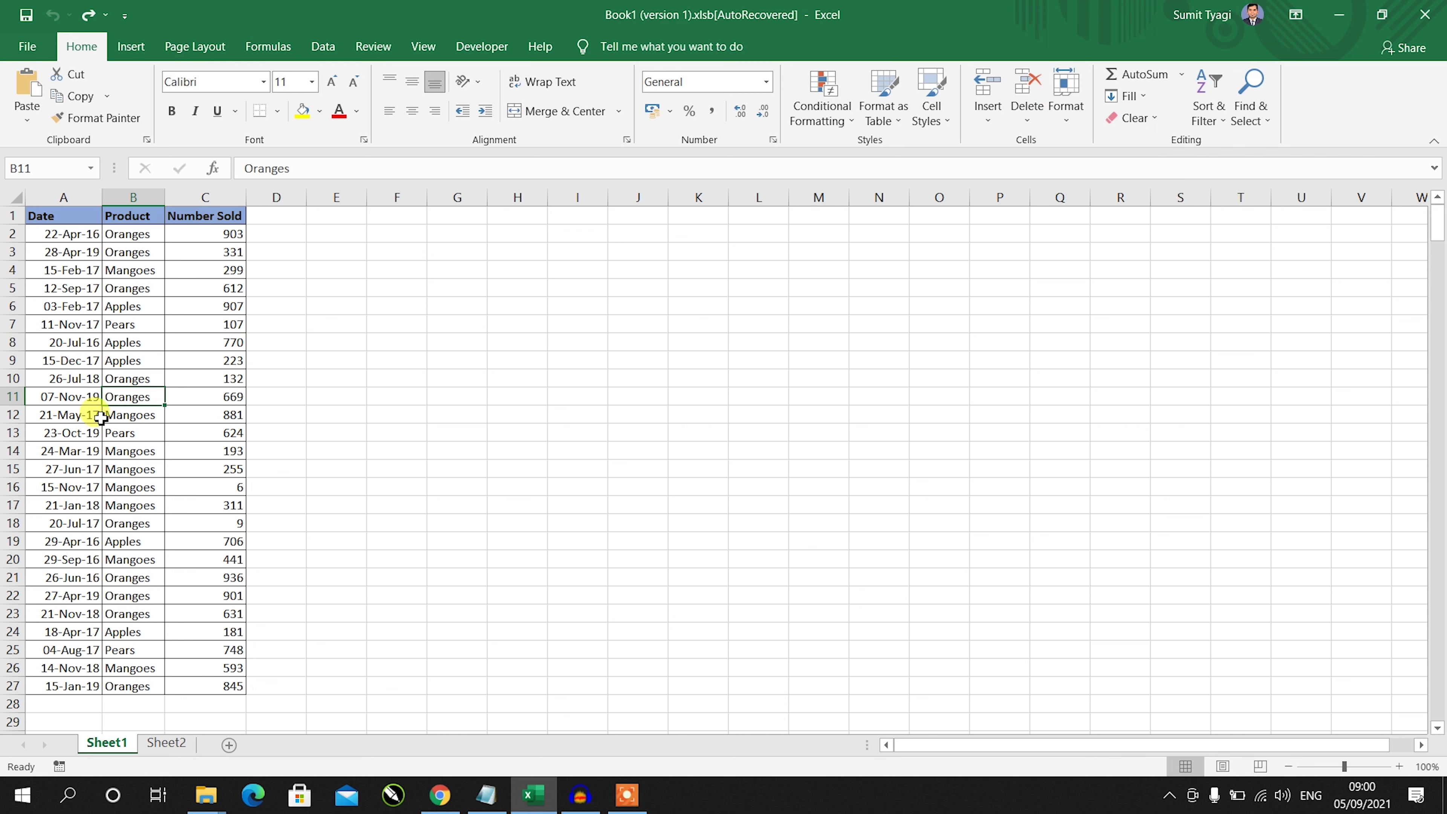
- Look over the sales data, selecting Product and Number Sold cells such as 223
{"action": "left_click", "coordinate": [62, 306]}
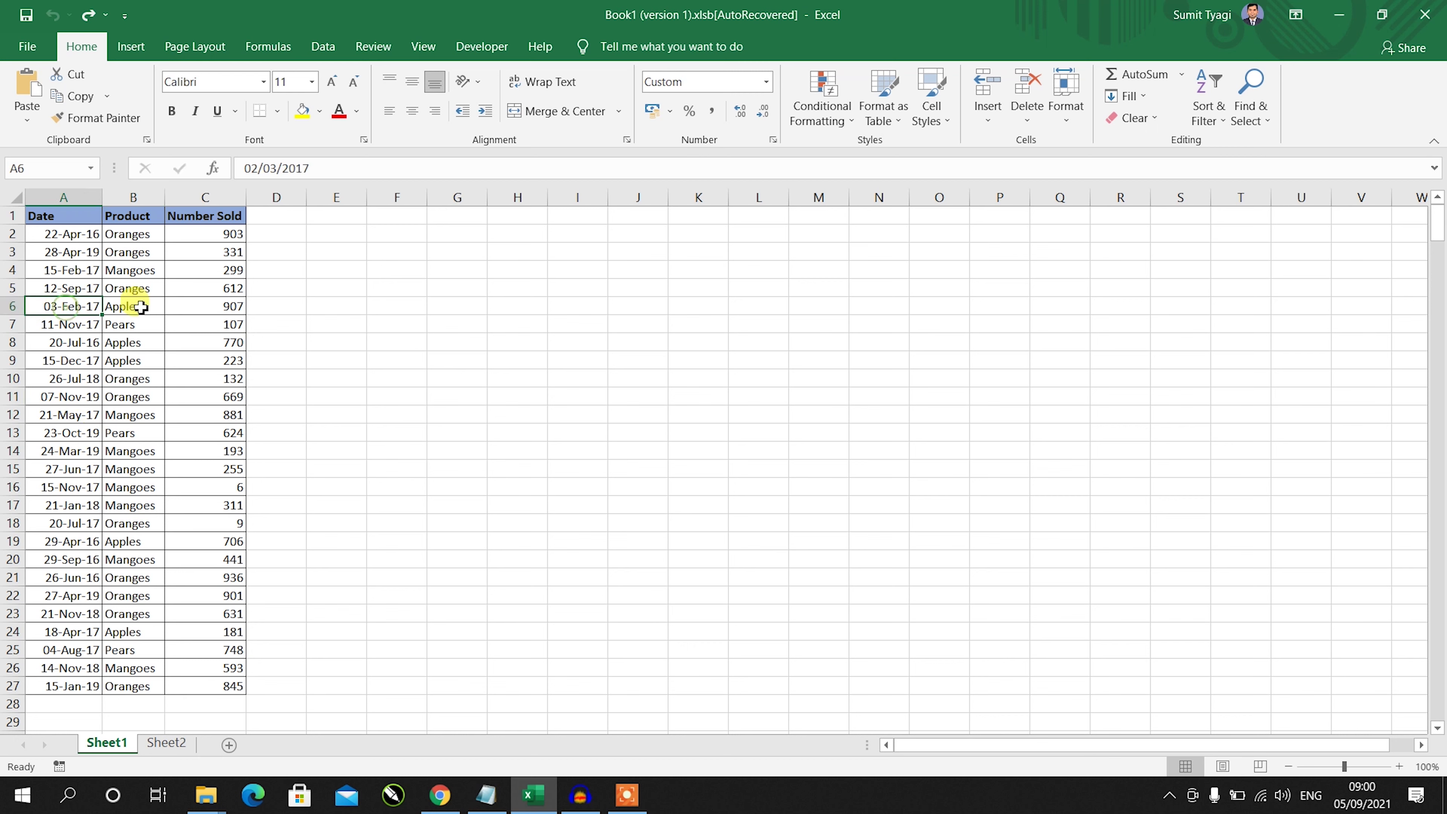
{"action": "left_click", "coordinate": [181, 306]}
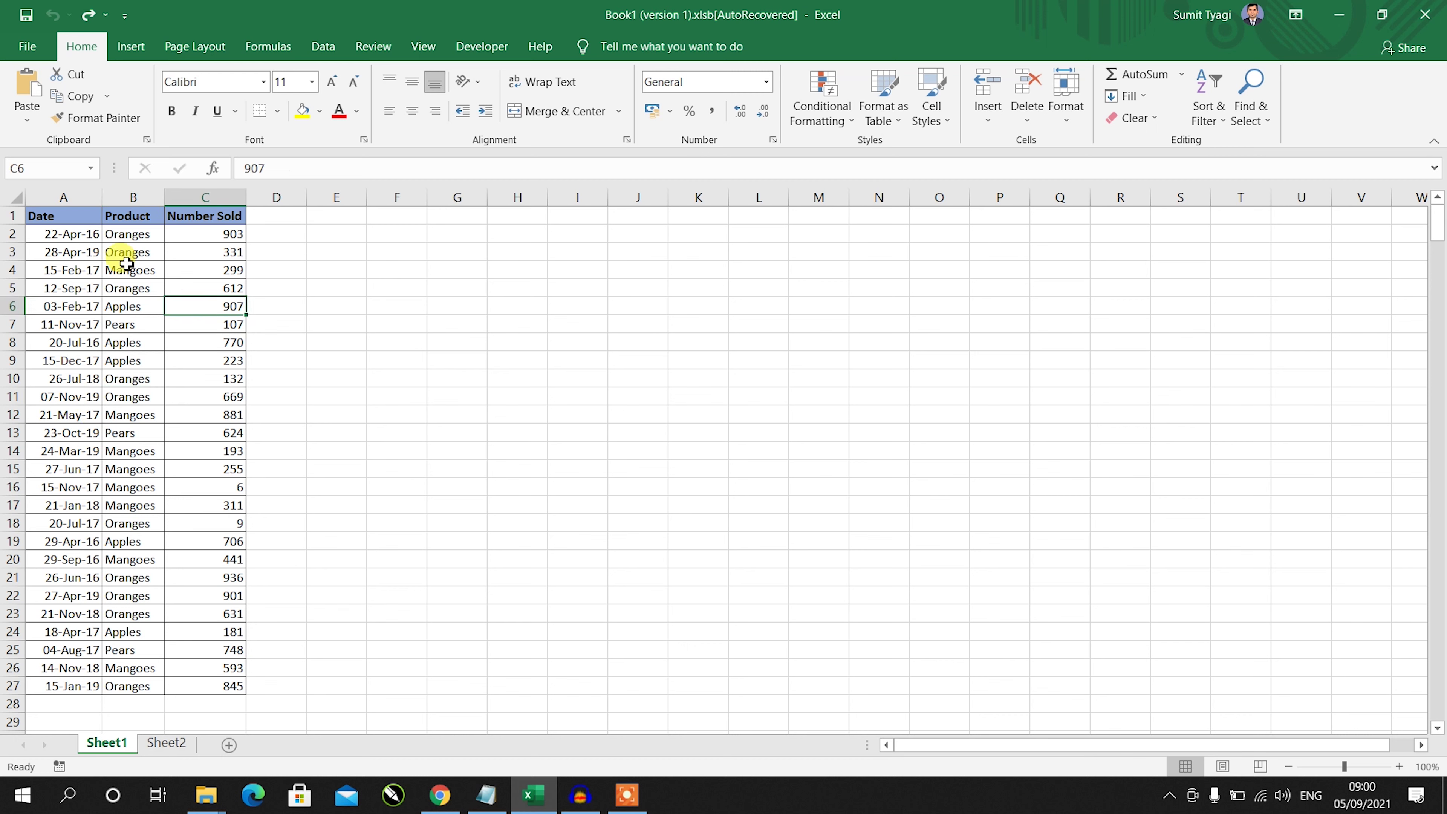
{"action": "left_click_drag", "start_coordinate": [128, 268], "coordinate": [118, 308]}
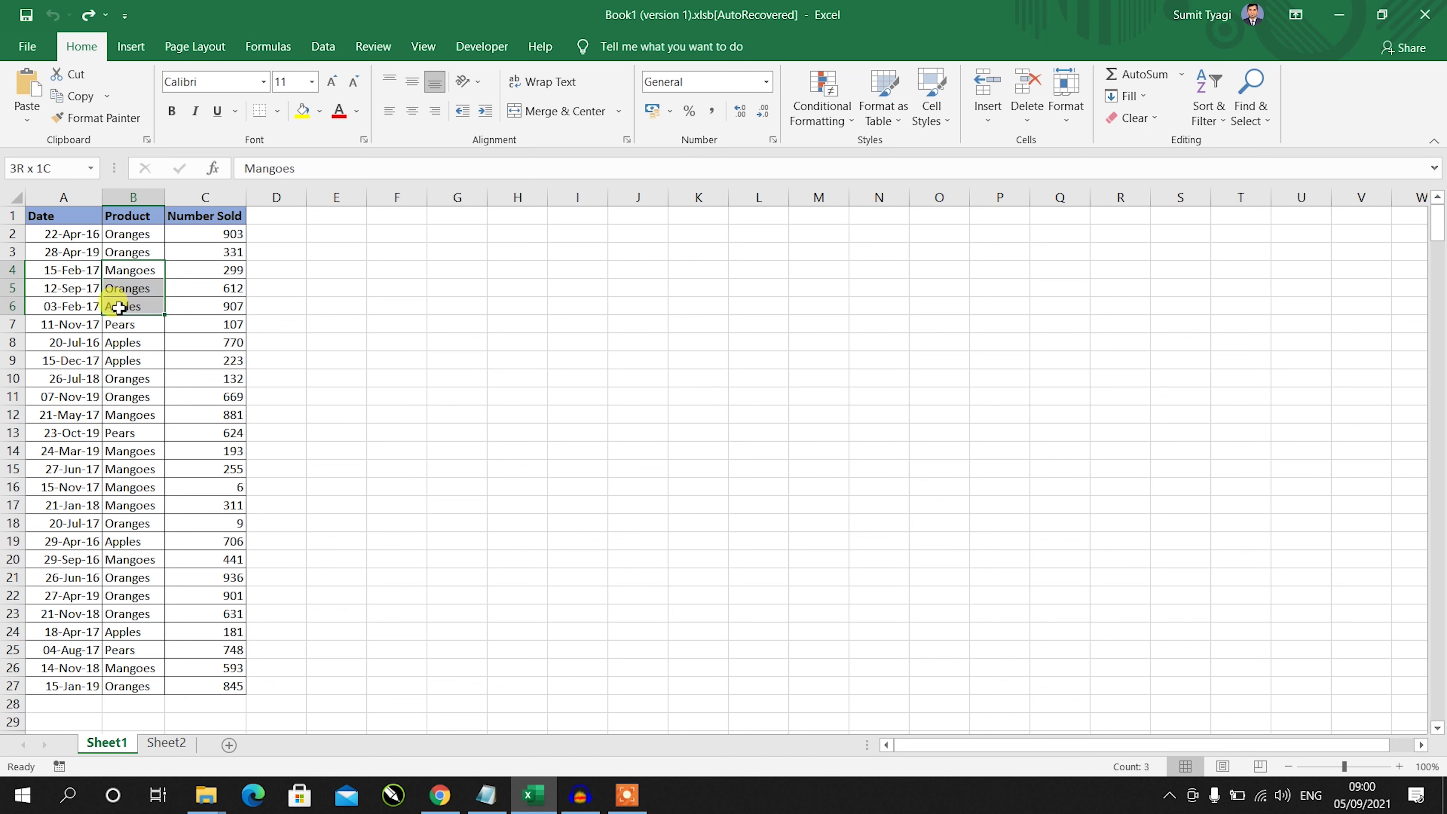
{"action": "left_click", "coordinate": [174, 283]}
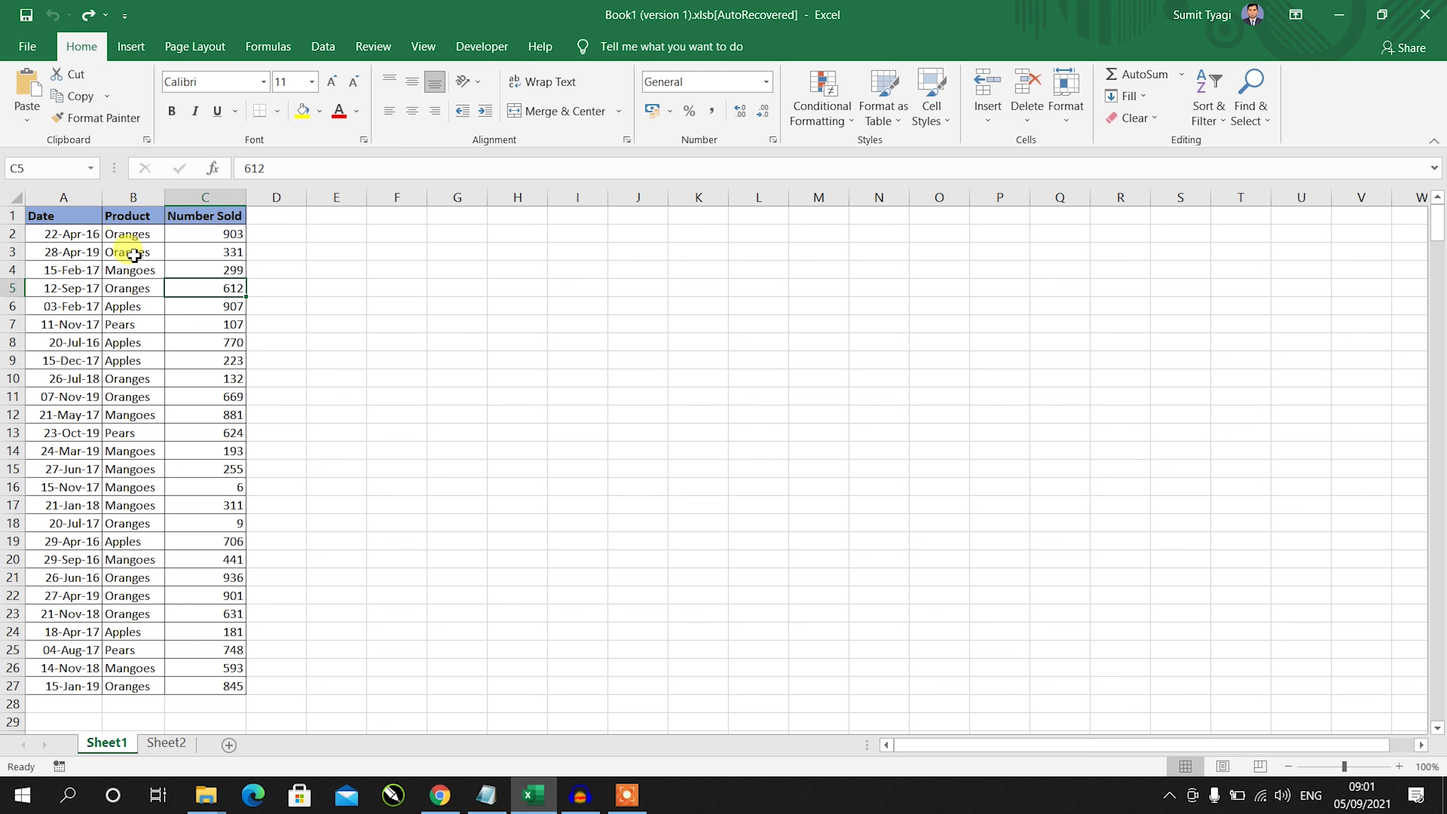
{"action": "scroll", "coordinate": [149, 354], "scroll_direction": "down", "scroll_amount": 1}
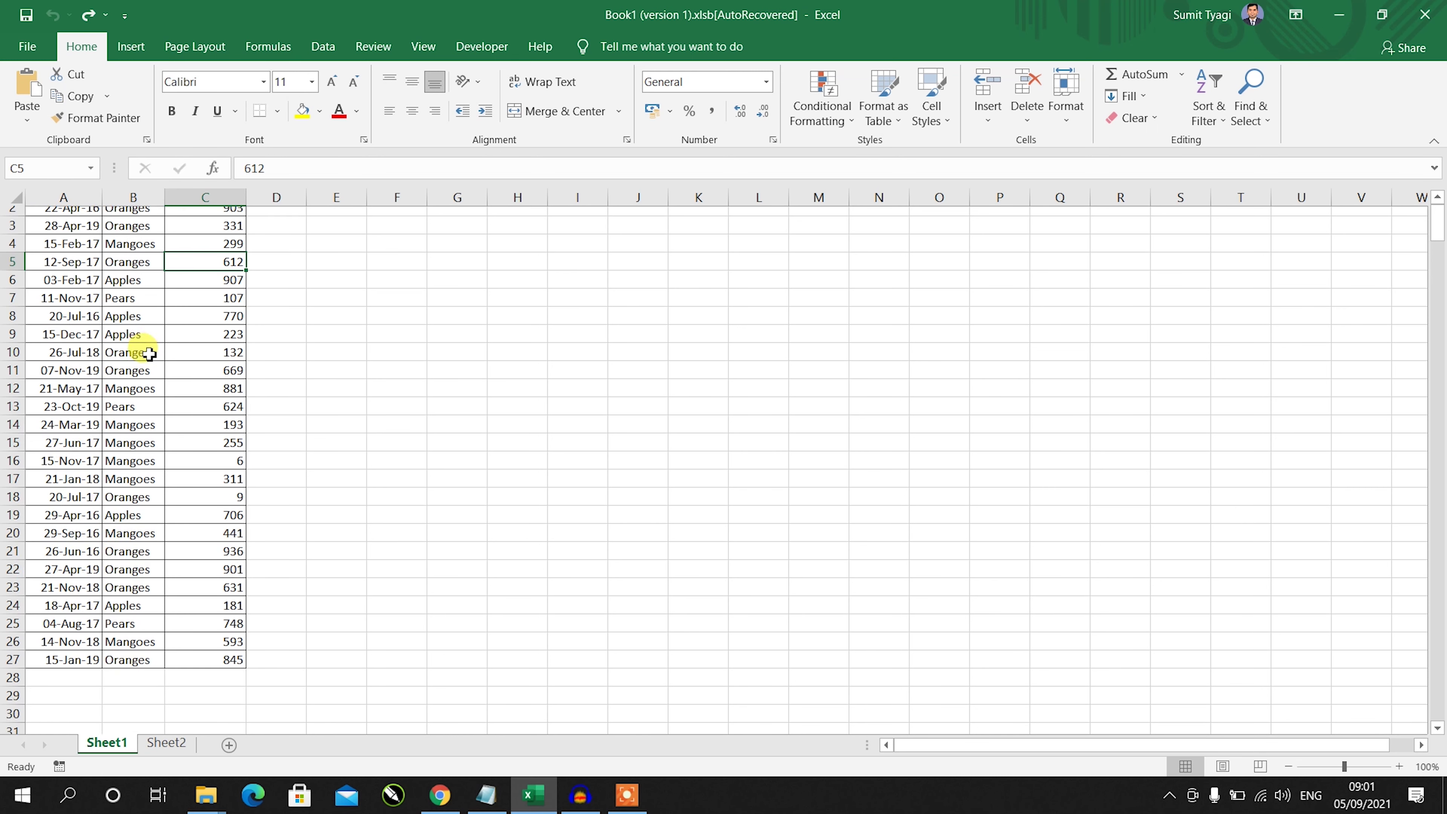
{"action": "scroll", "coordinate": [147, 348], "scroll_direction": "up", "scroll_amount": 1}
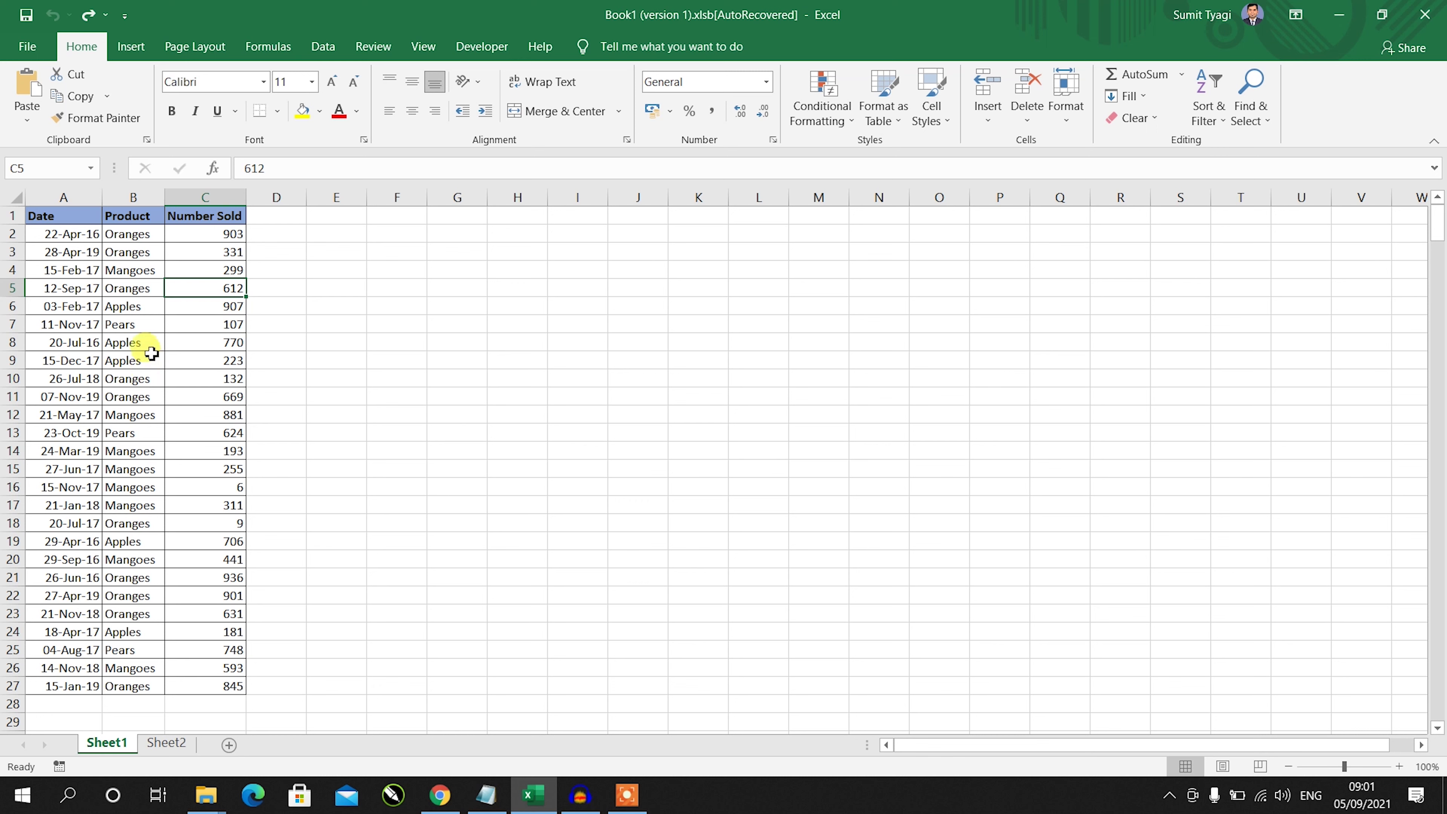
{"action": "left_click", "coordinate": [192, 356]}
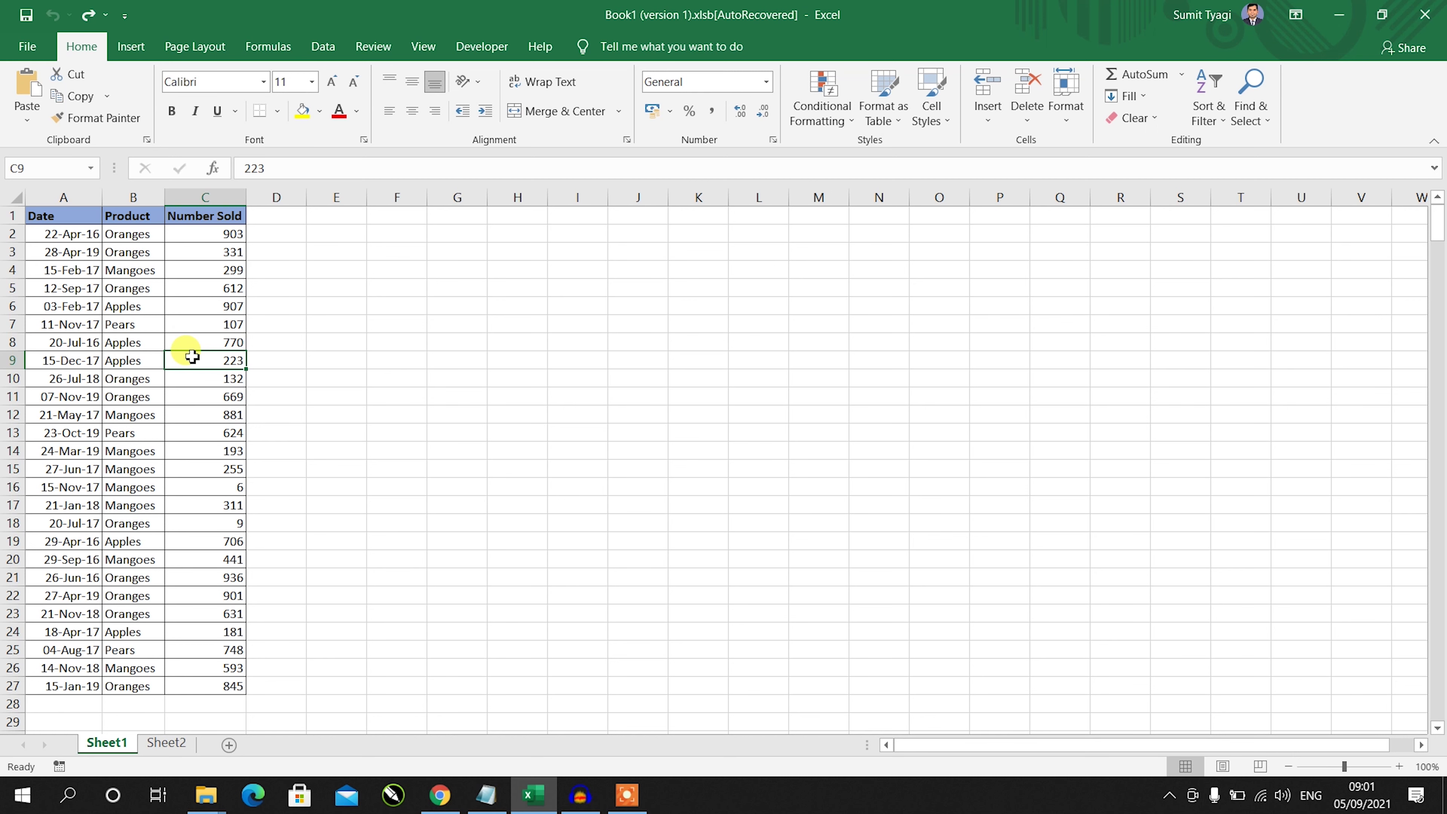
{"action": "left_click", "coordinate": [133, 342]}
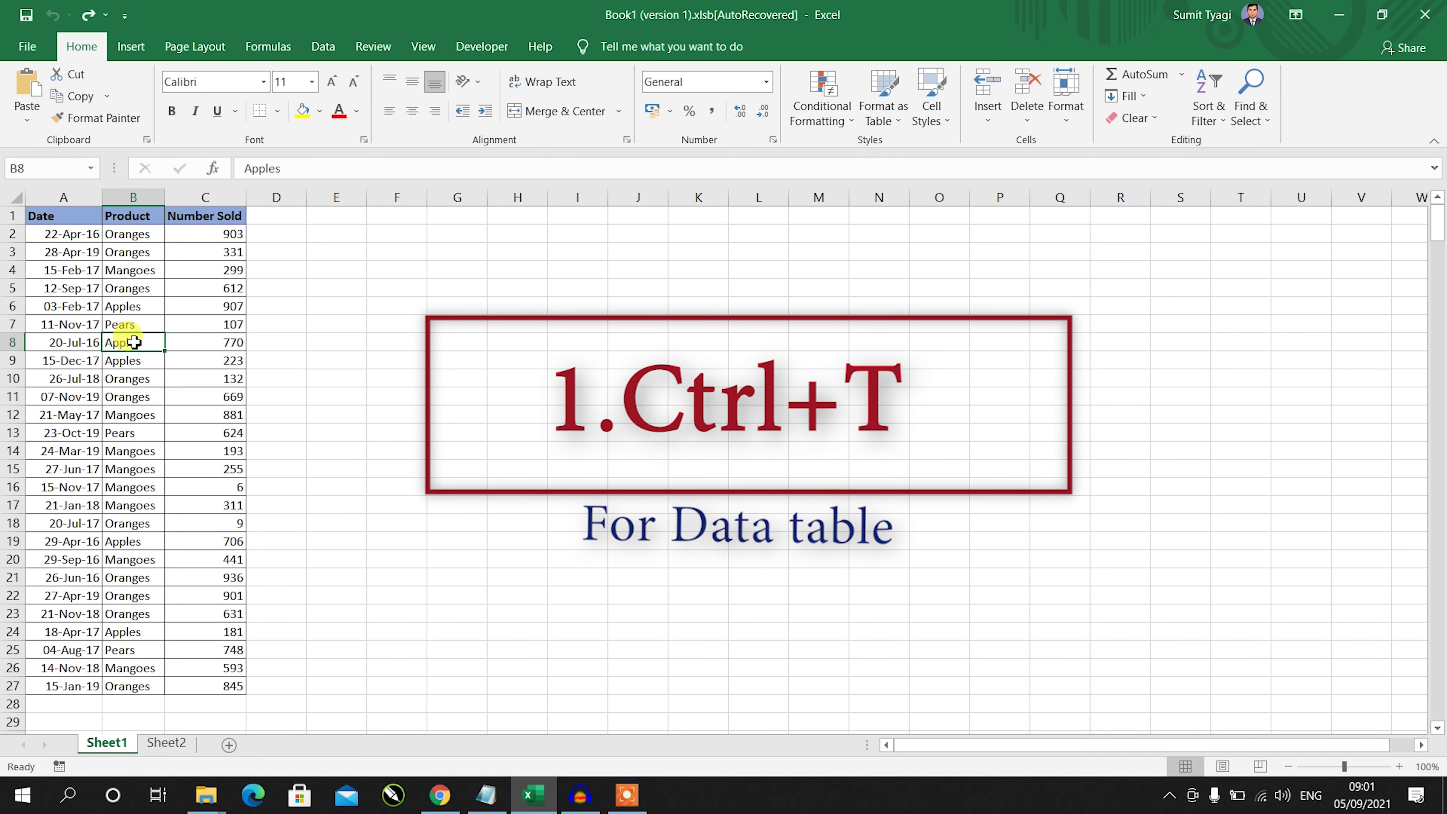
- Convert the A1:C27 sales range into a table with headers using Ctrl+T
{"action": "left_click", "coordinate": [199, 323]}
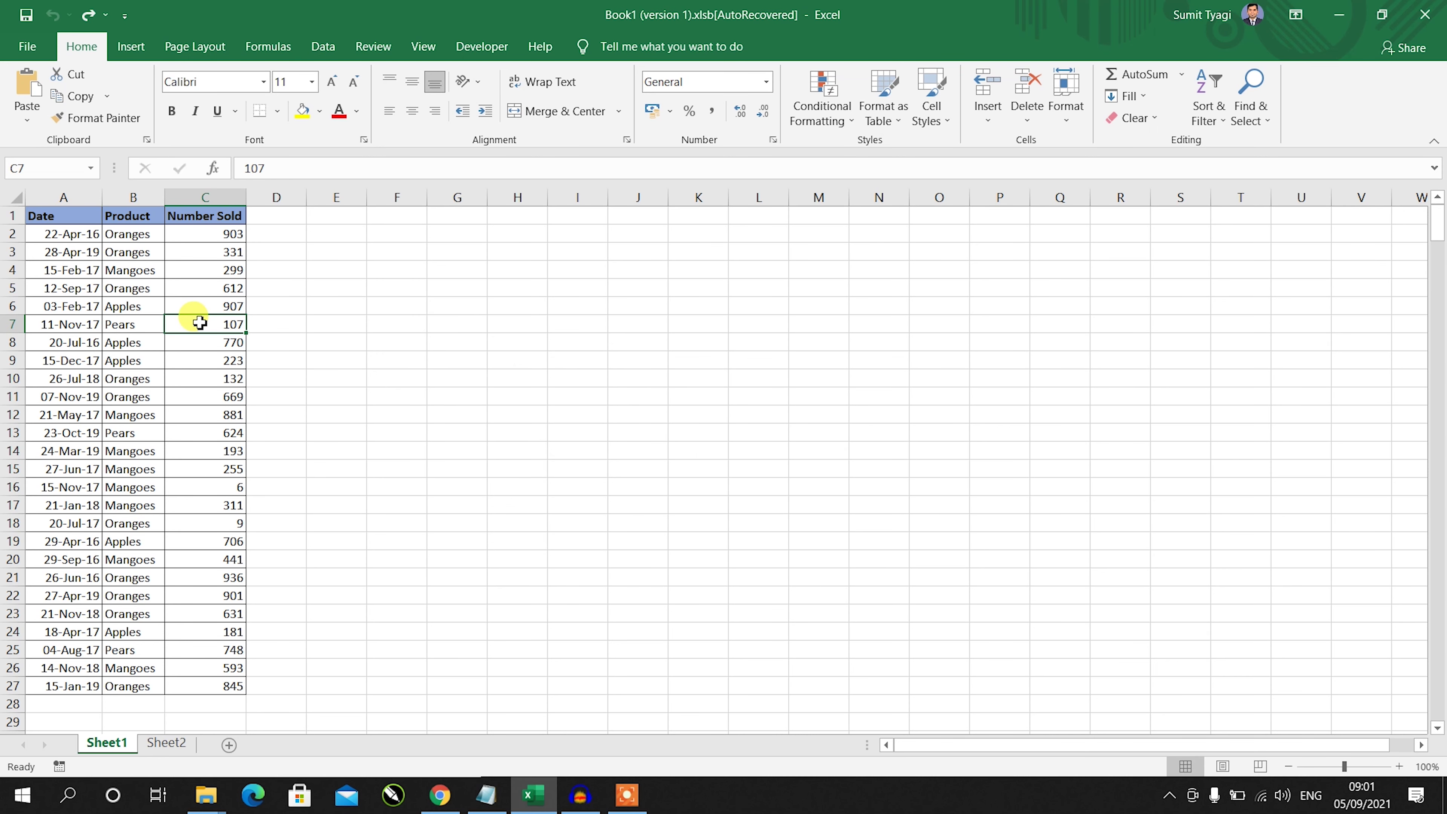
{"action": "key", "text": "ctrl+t"}
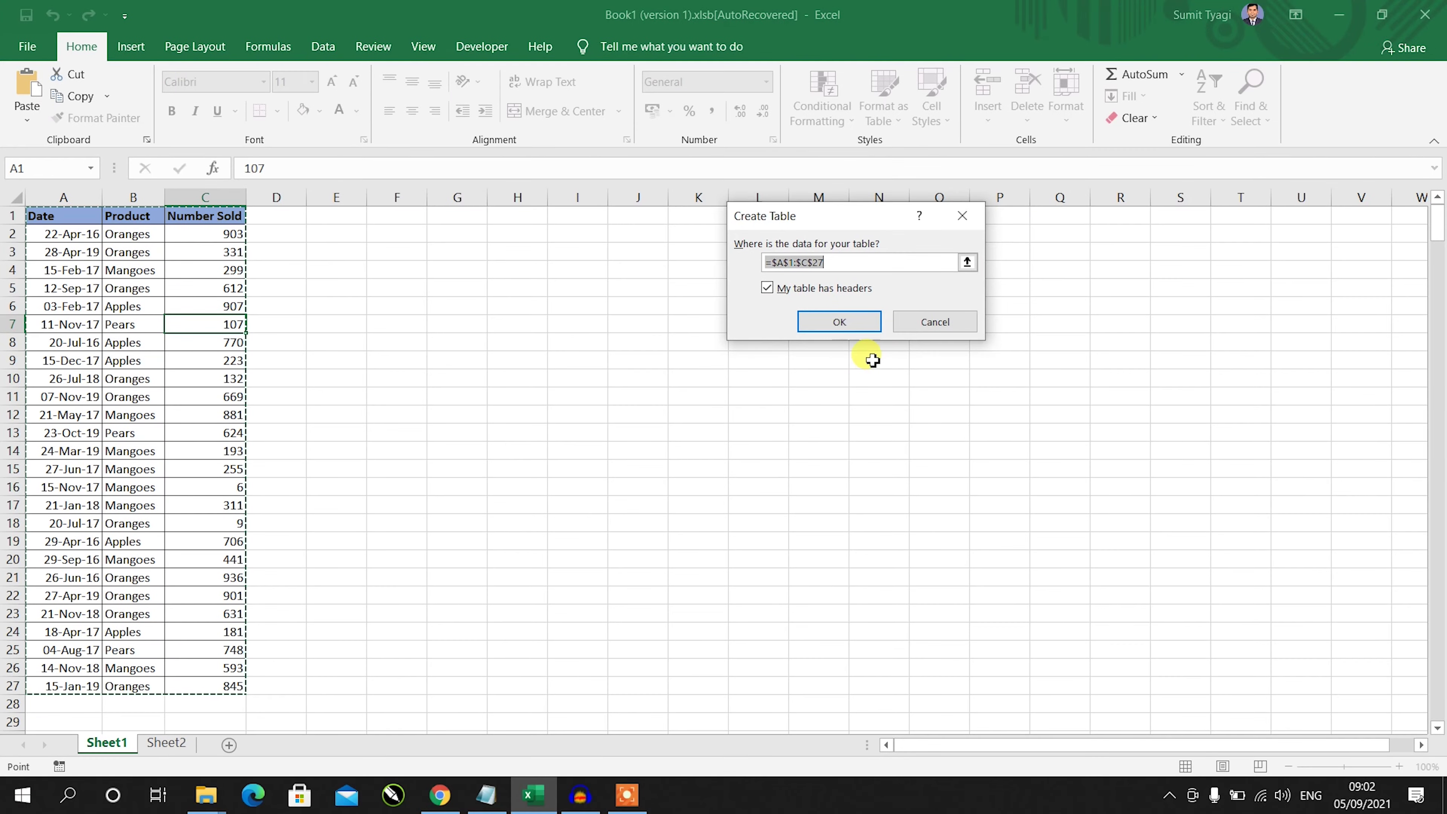
{"action": "left_click", "coordinate": [827, 321]}
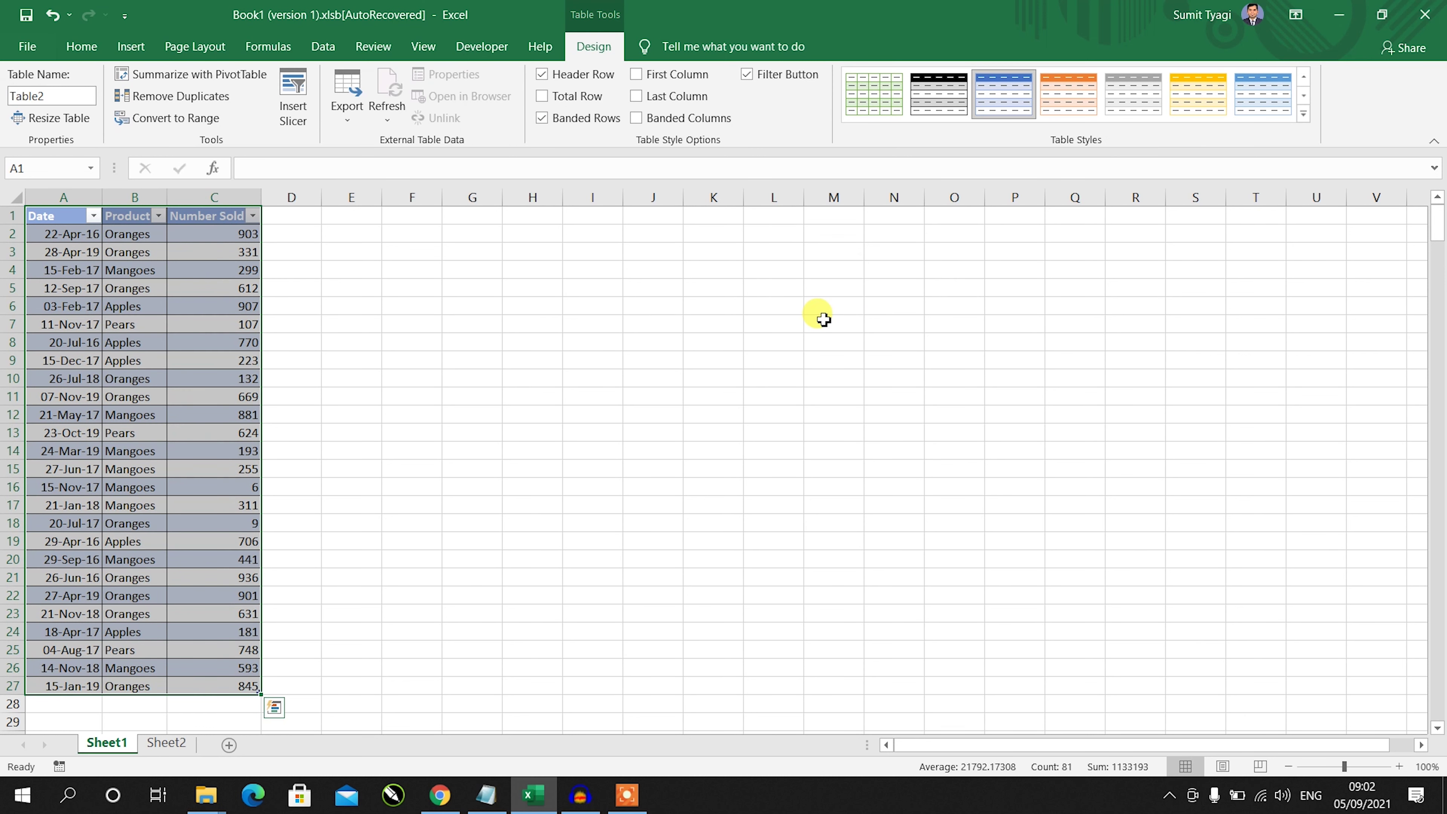
{"action": "left_click", "coordinate": [640, 373]}
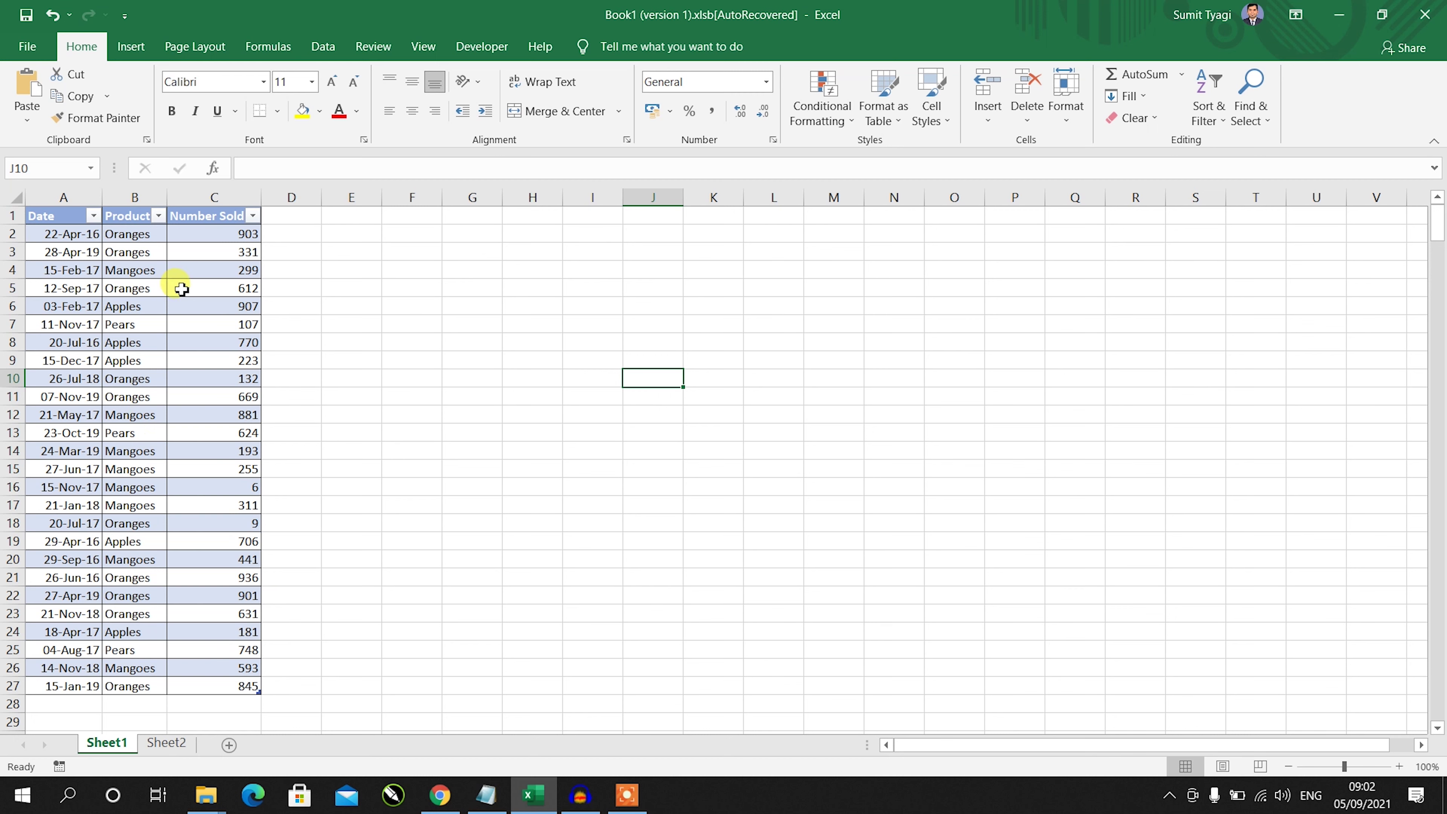
{"action": "left_click_drag", "start_coordinate": [58, 233], "coordinate": [258, 489]}
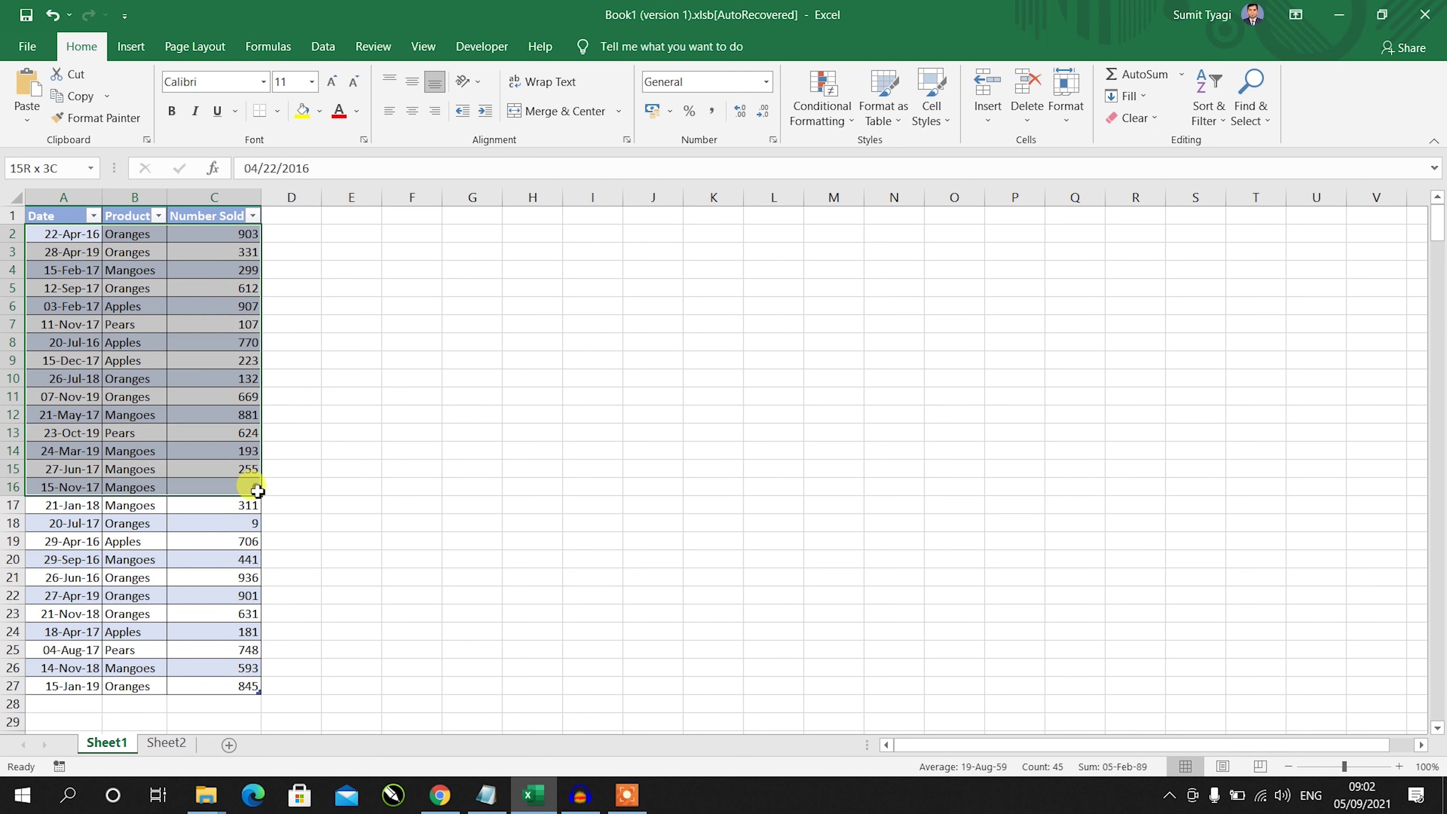
{"action": "left_click", "coordinate": [356, 489]}
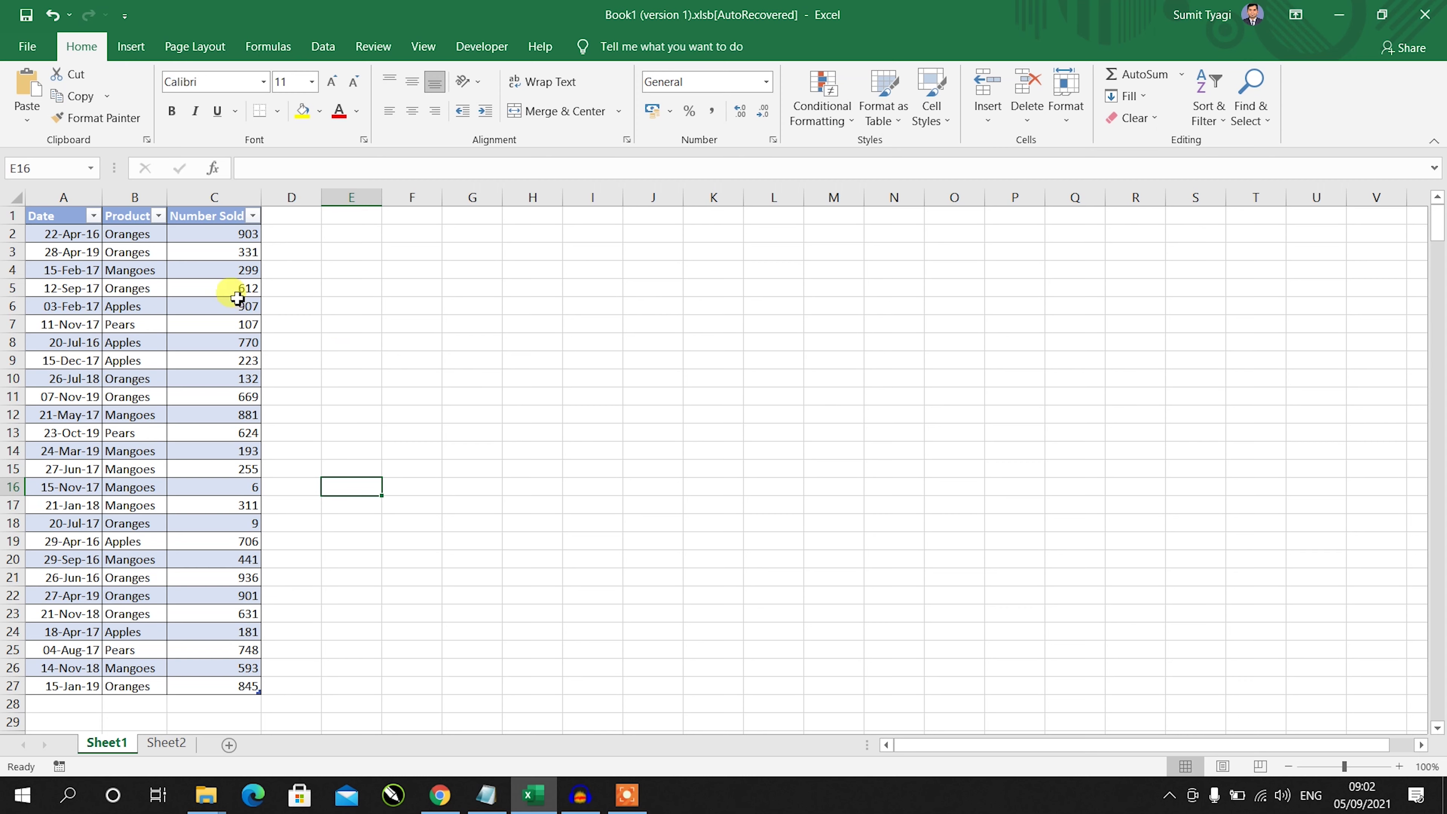
{"action": "left_click", "coordinate": [222, 293]}
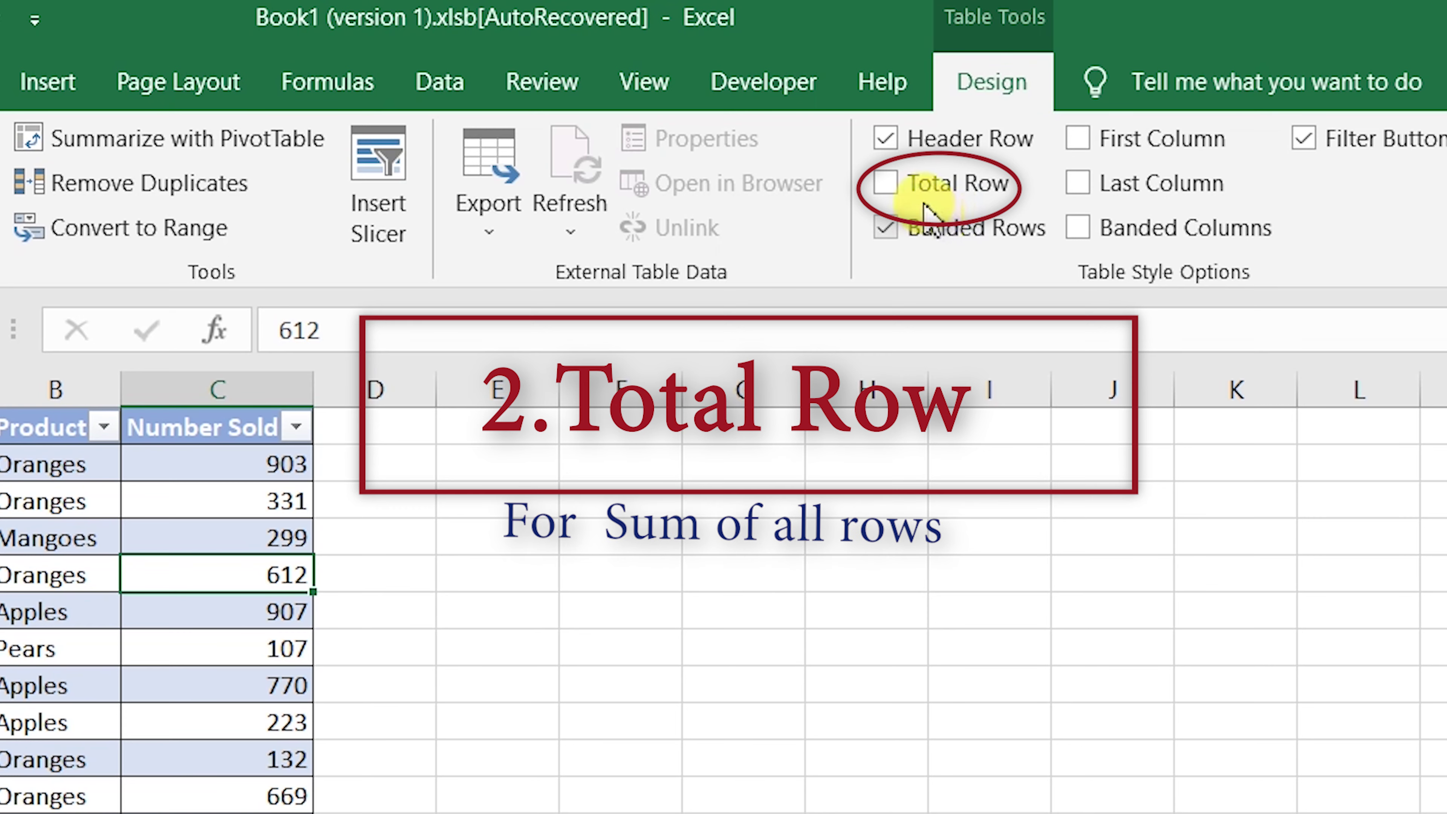
- Turn on Total Row so row 28 sums Number Sold to 13214
{"action": "left_click", "coordinate": [886, 184]}
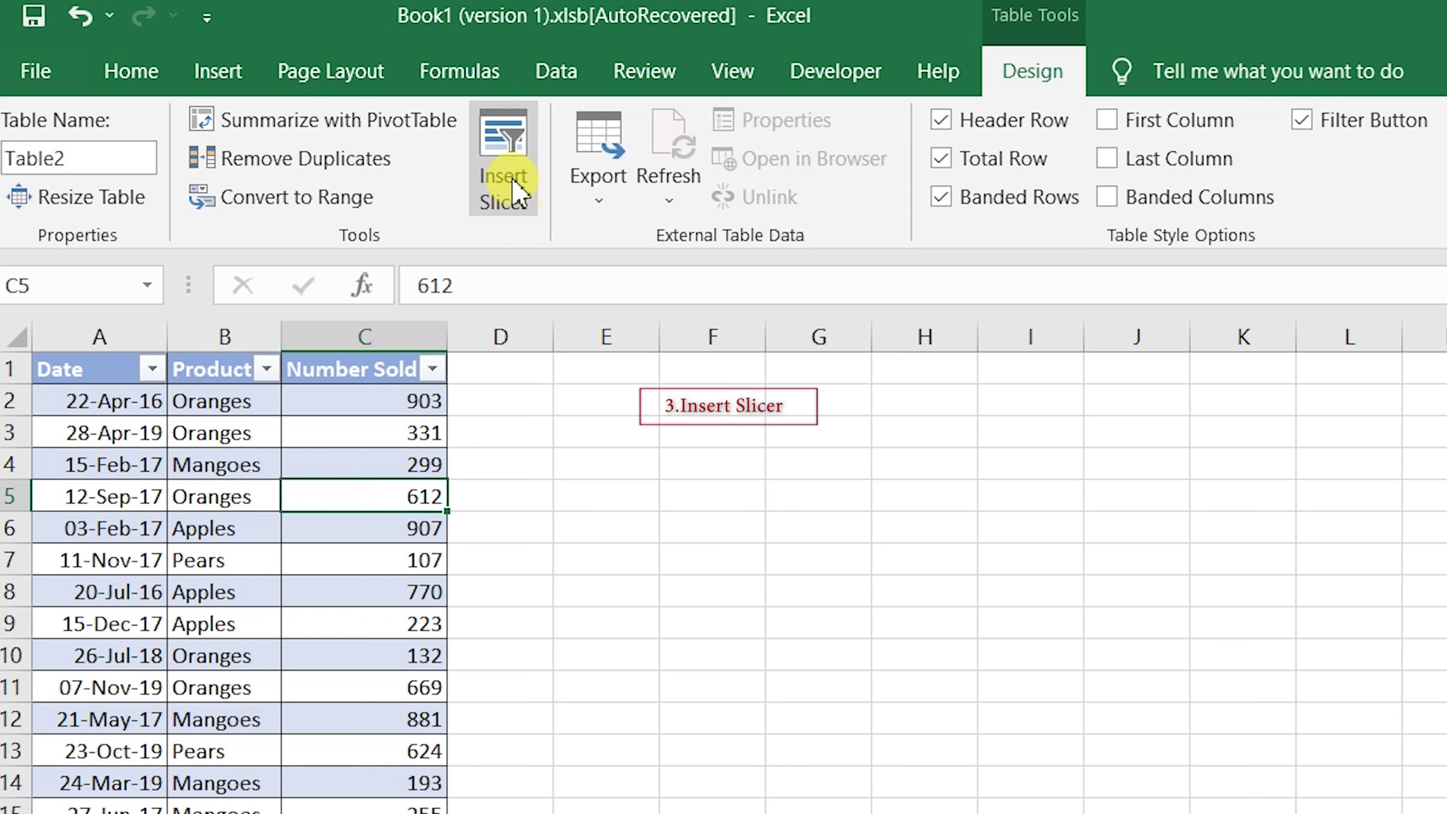
- Insert a Product slicer, place it over columns F to I, and filter to Apples
{"action": "left_click", "coordinate": [520, 154]}
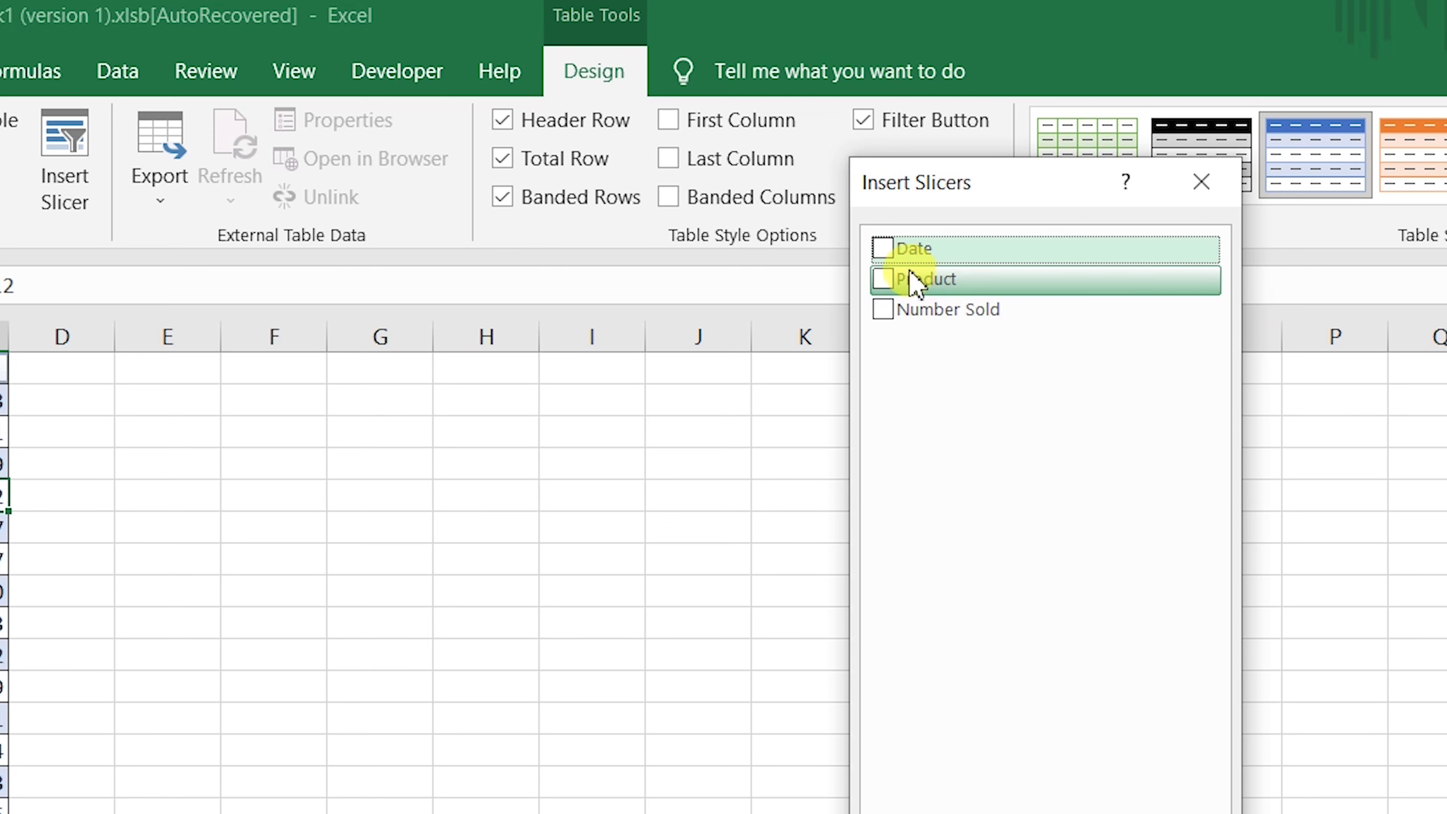
{"action": "left_click_drag", "start_coordinate": [939, 192], "coordinate": [463, 435]}
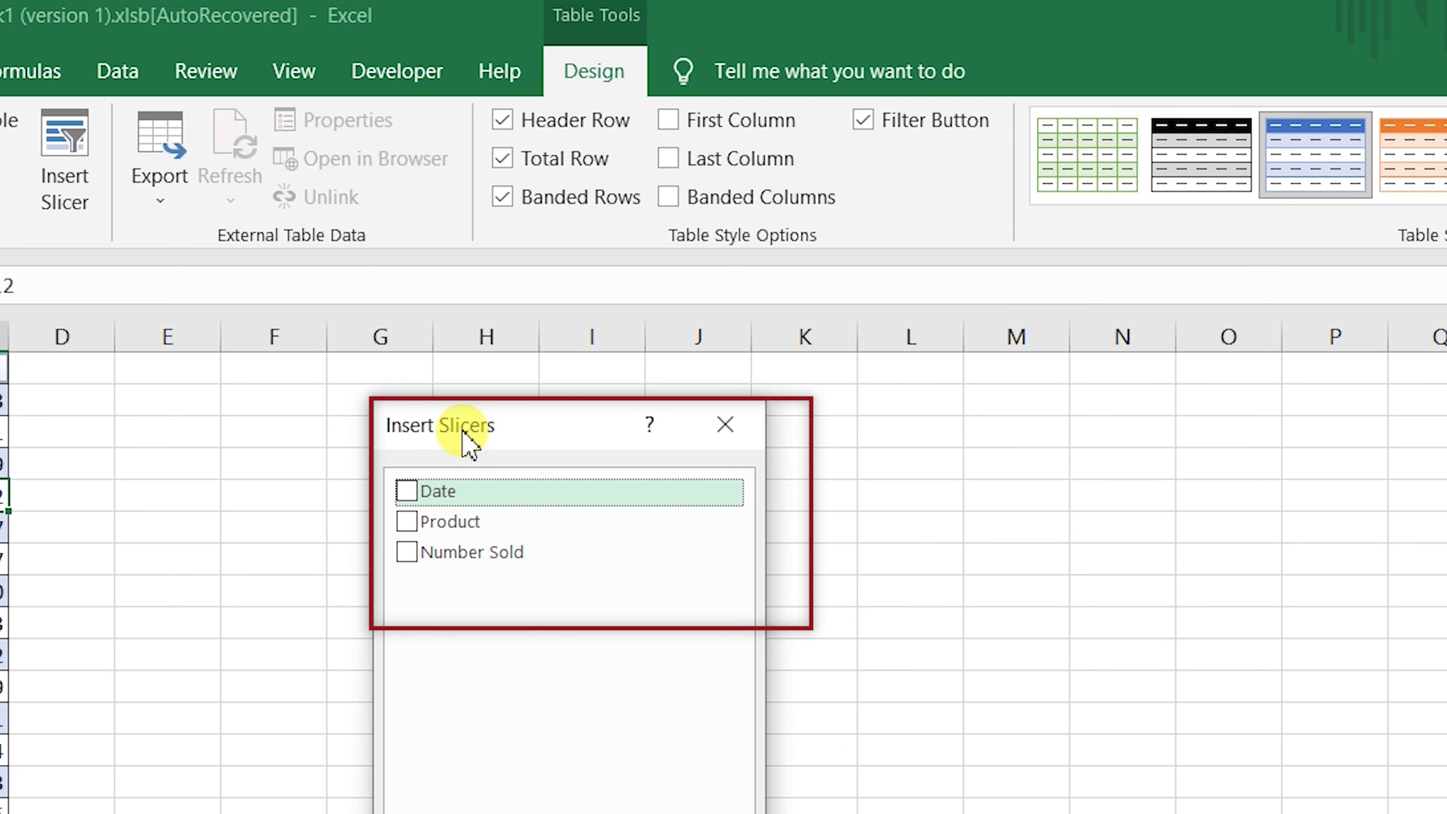
{"action": "left_click", "coordinate": [406, 521]}
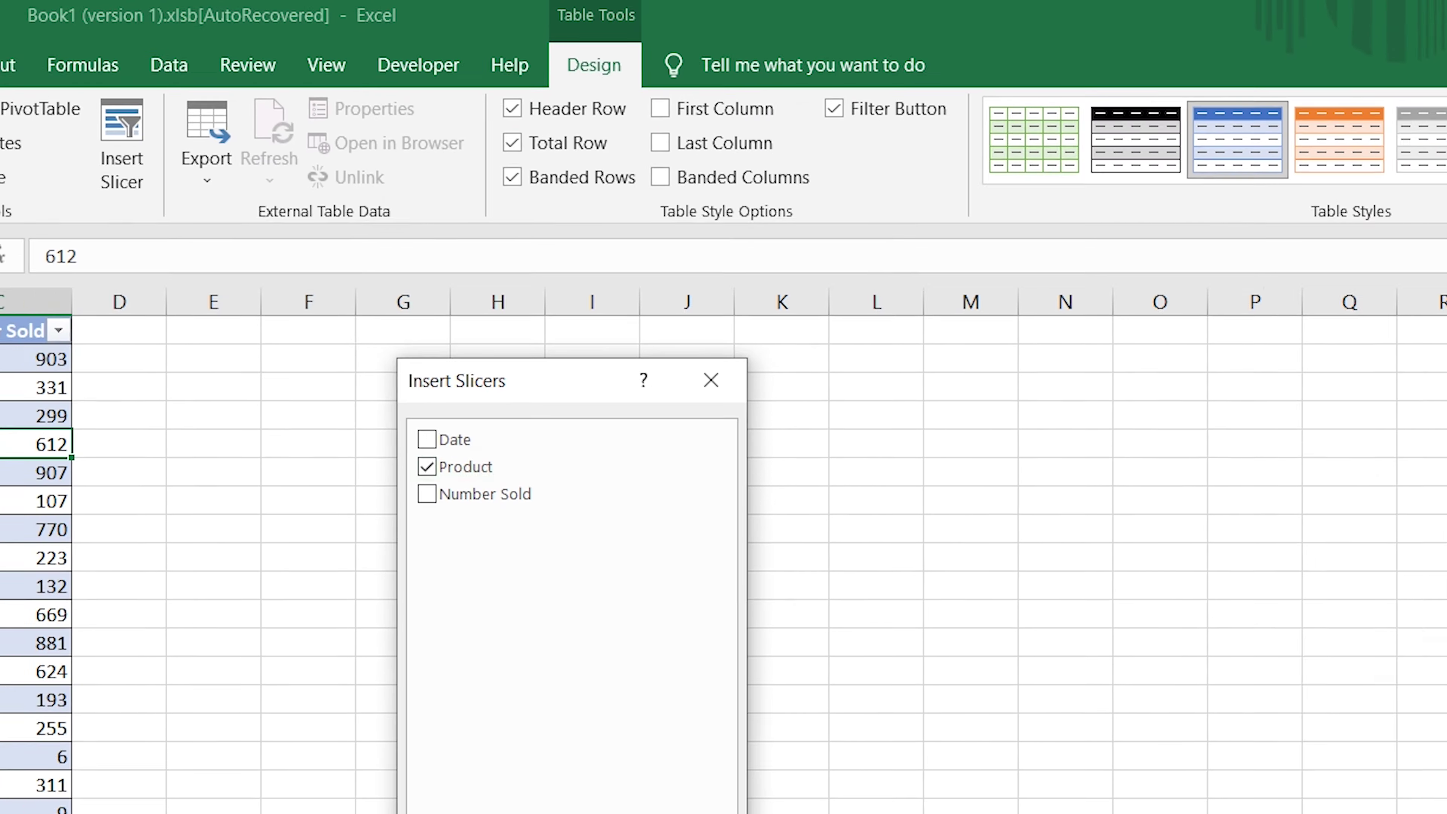
{"action": "left_click", "coordinate": [621, 593]}
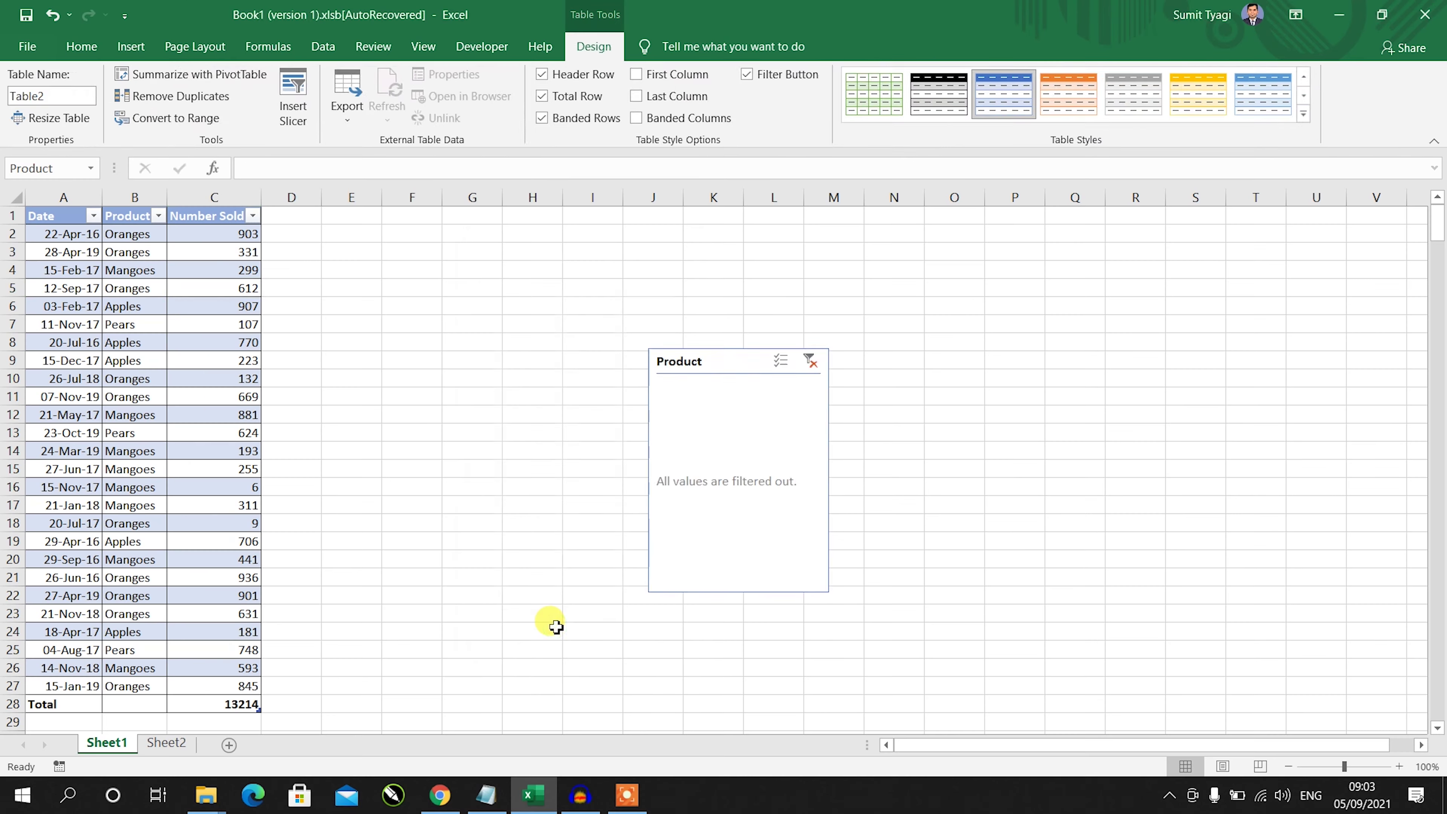
{"action": "left_click_drag", "start_coordinate": [678, 364], "coordinate": [422, 279]}
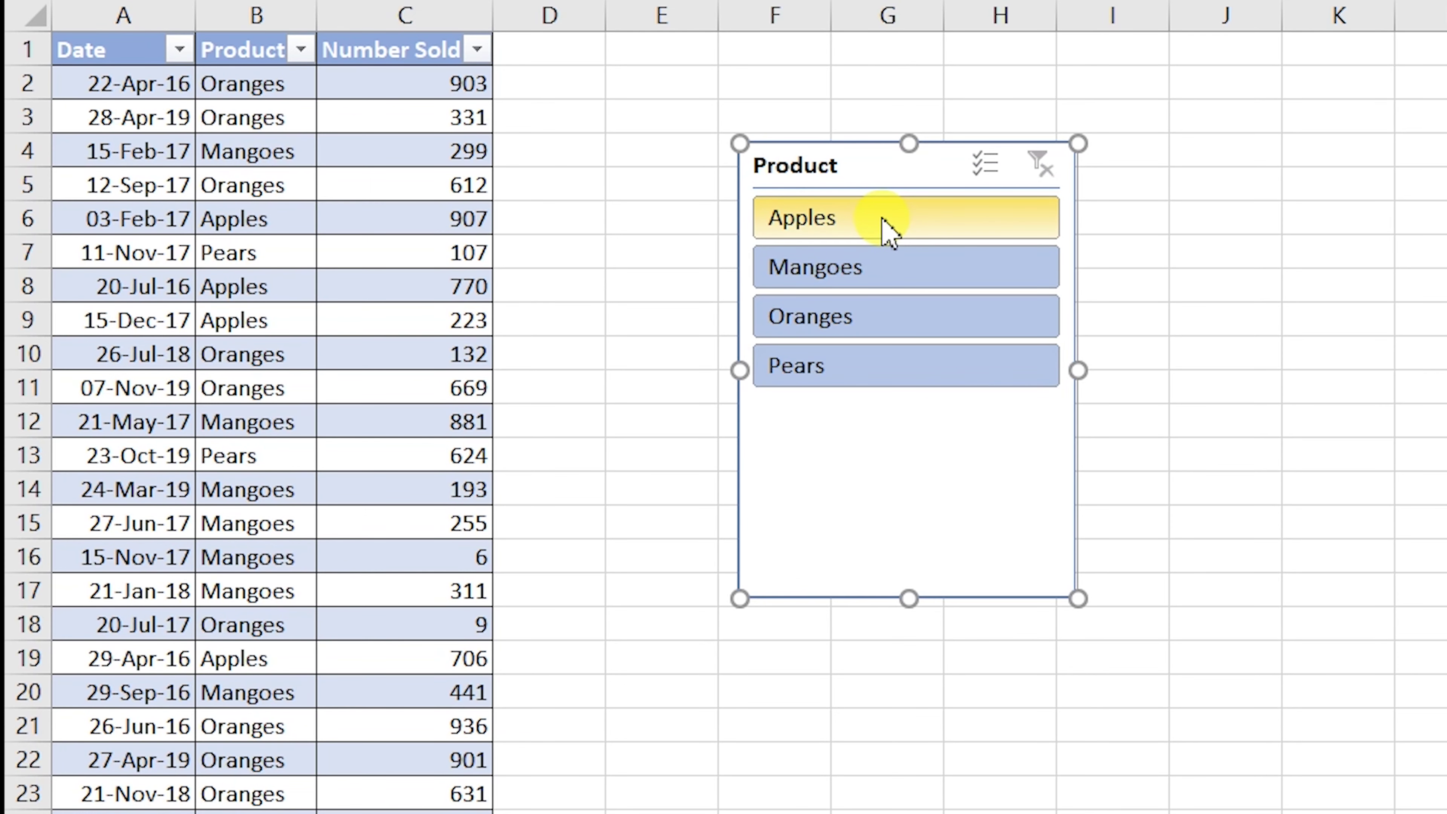
{"action": "left_click", "coordinate": [882, 219]}
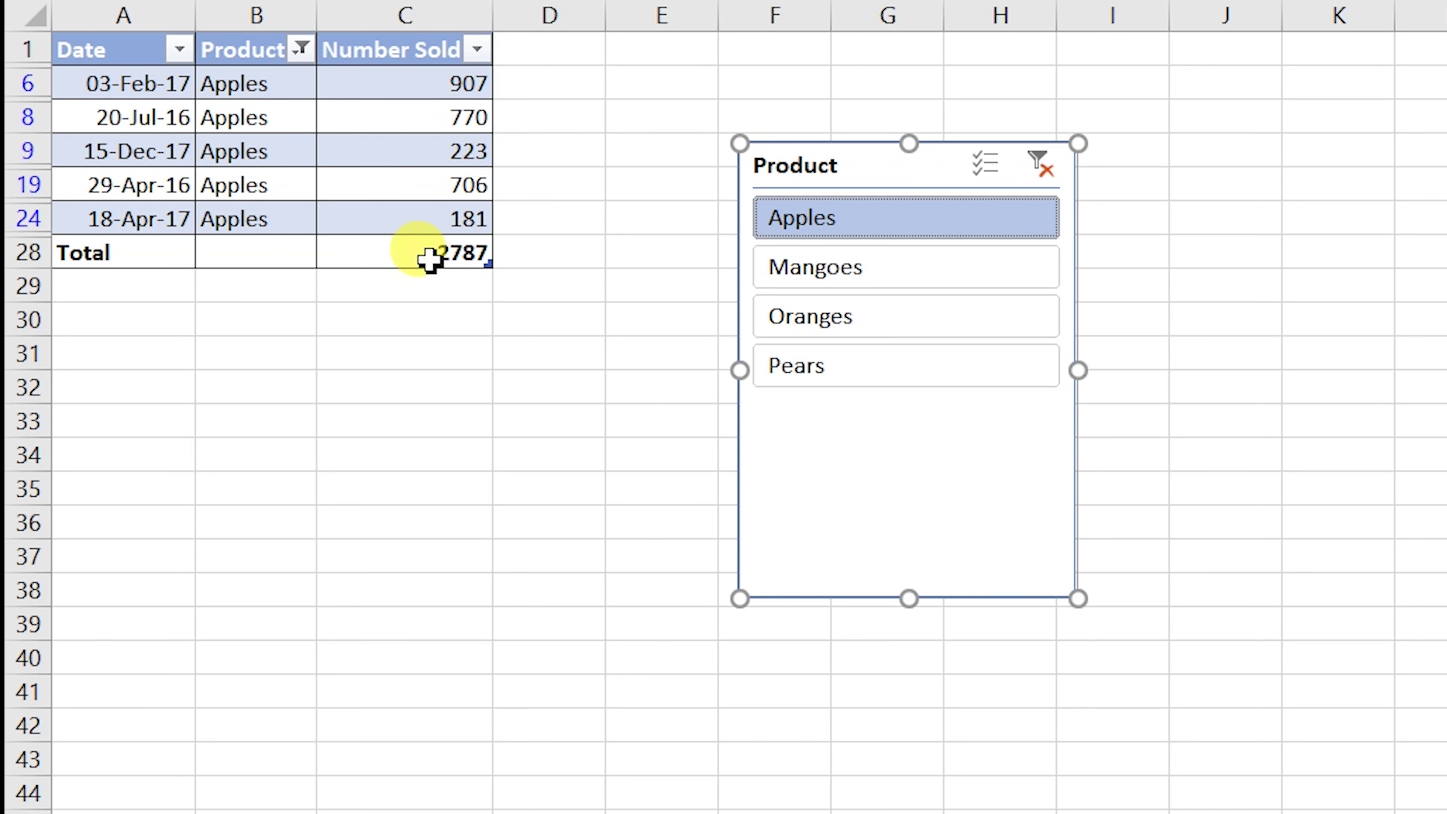
- Filter the table by Mangoes, Oranges, then Apples, and clear the slicer filter
{"action": "left_click", "coordinate": [851, 286]}
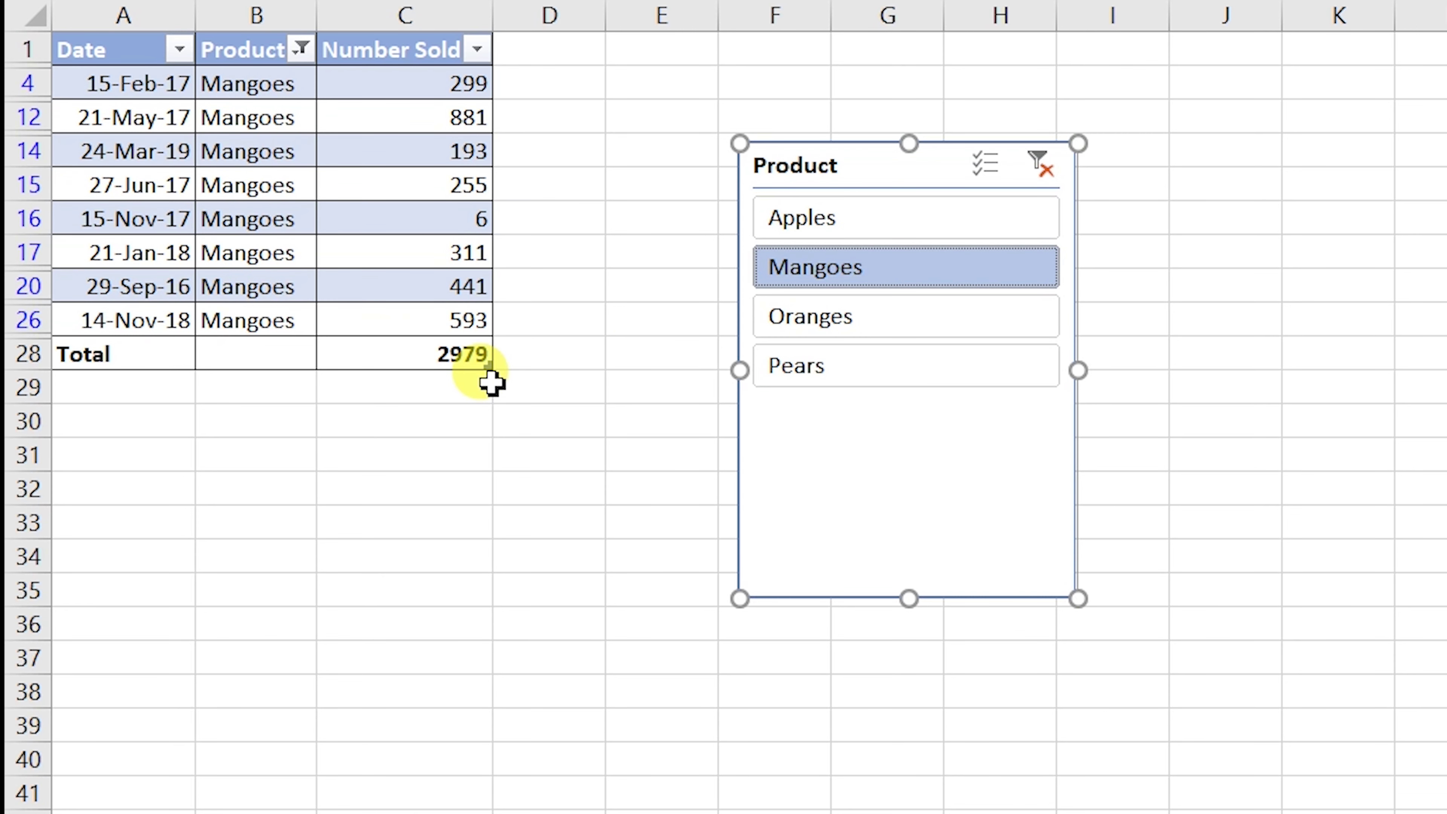
{"action": "left_click", "coordinate": [947, 342]}
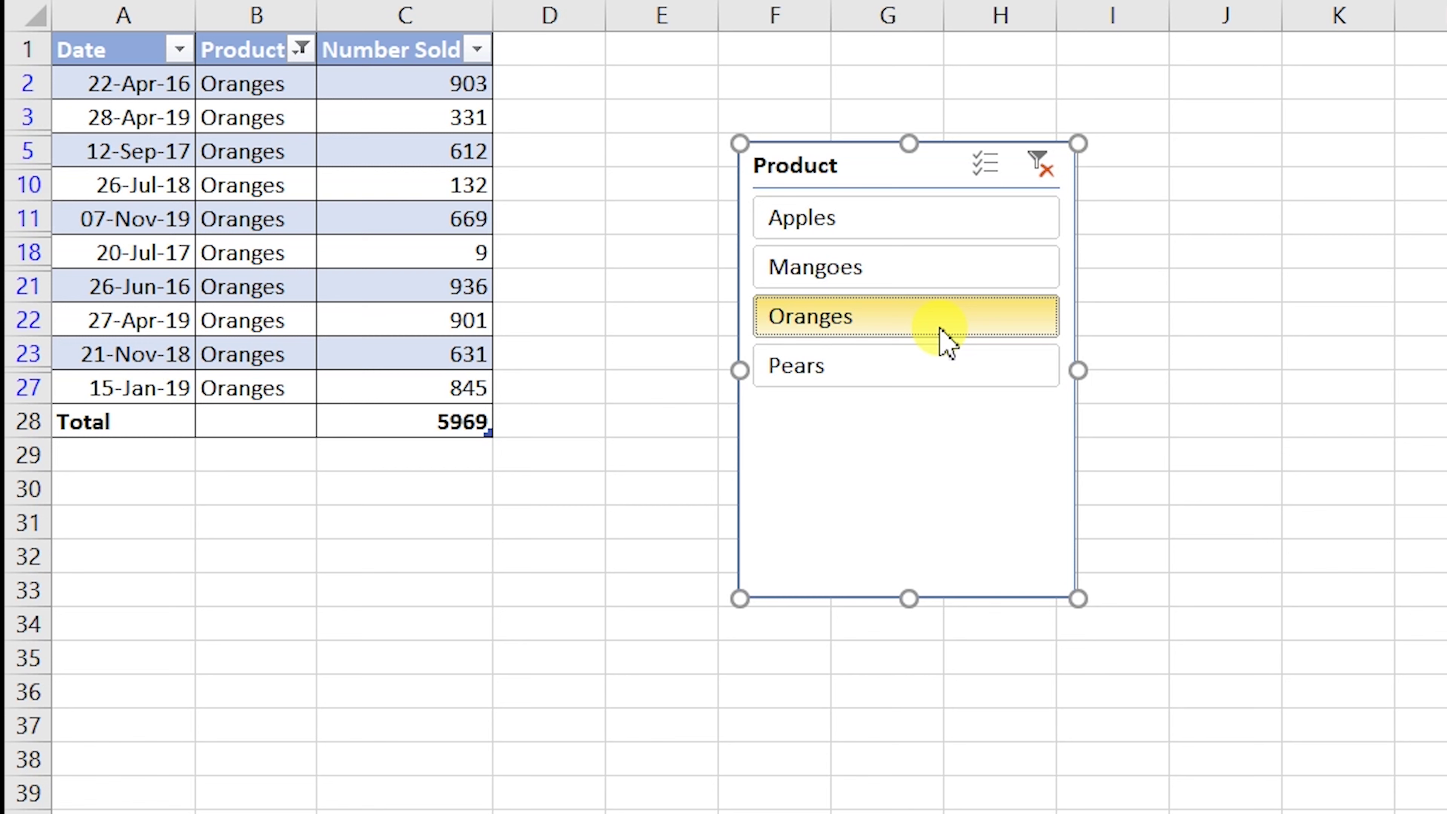
{"action": "left_click", "coordinate": [934, 333]}
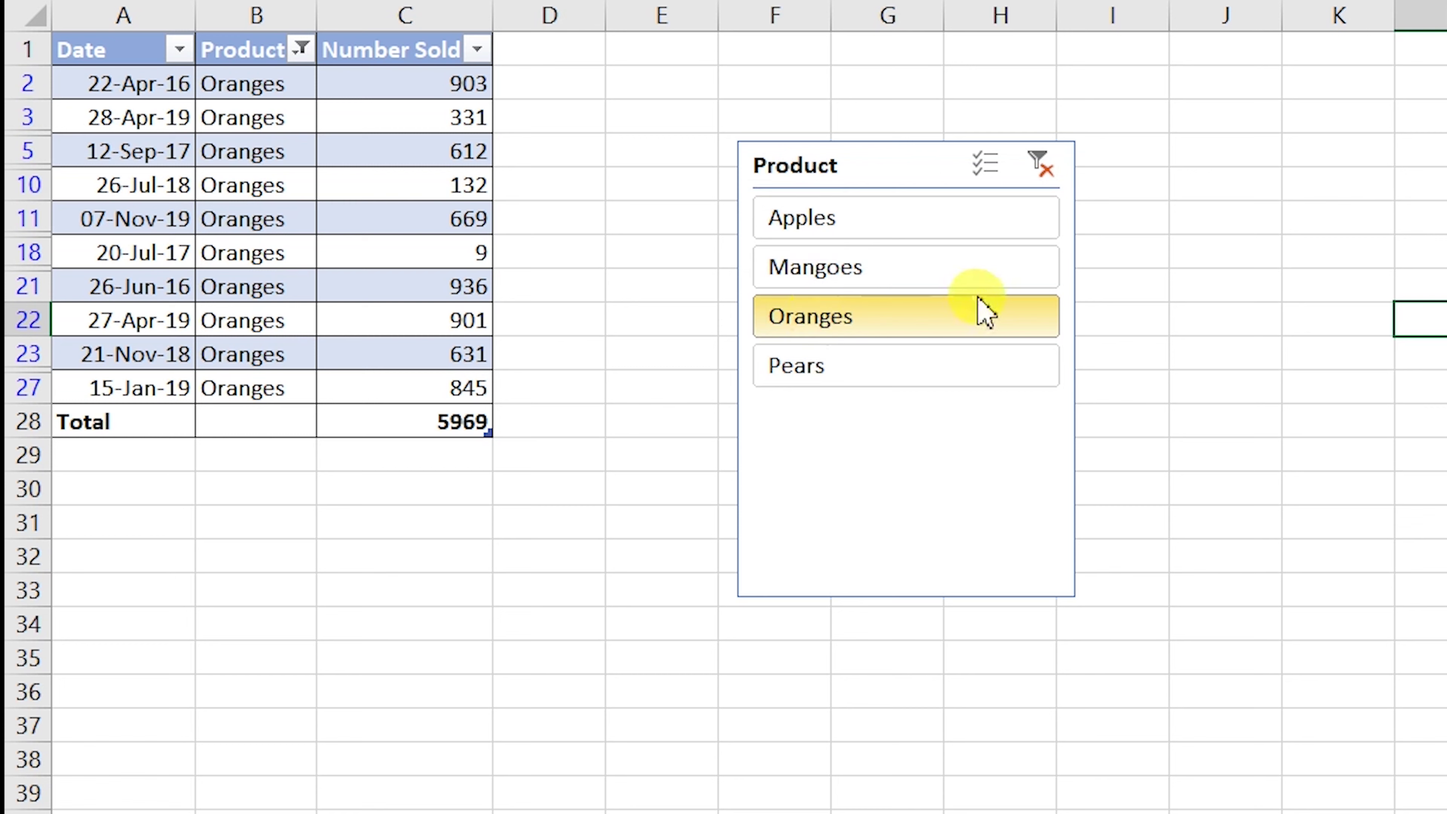
{"action": "left_click", "coordinate": [920, 221], "text": "ctrl"}
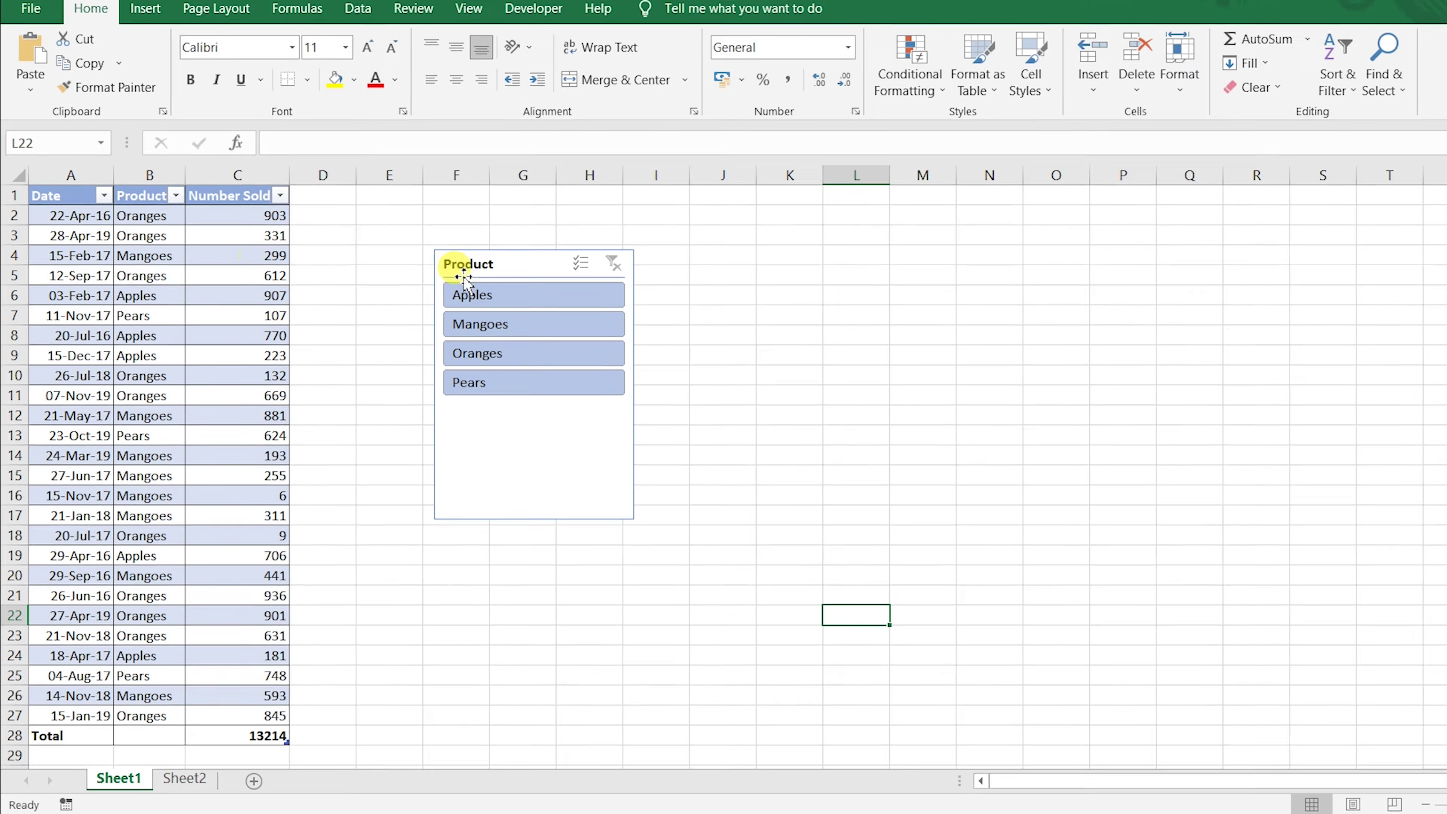
{"action": "left_click", "coordinate": [464, 278]}
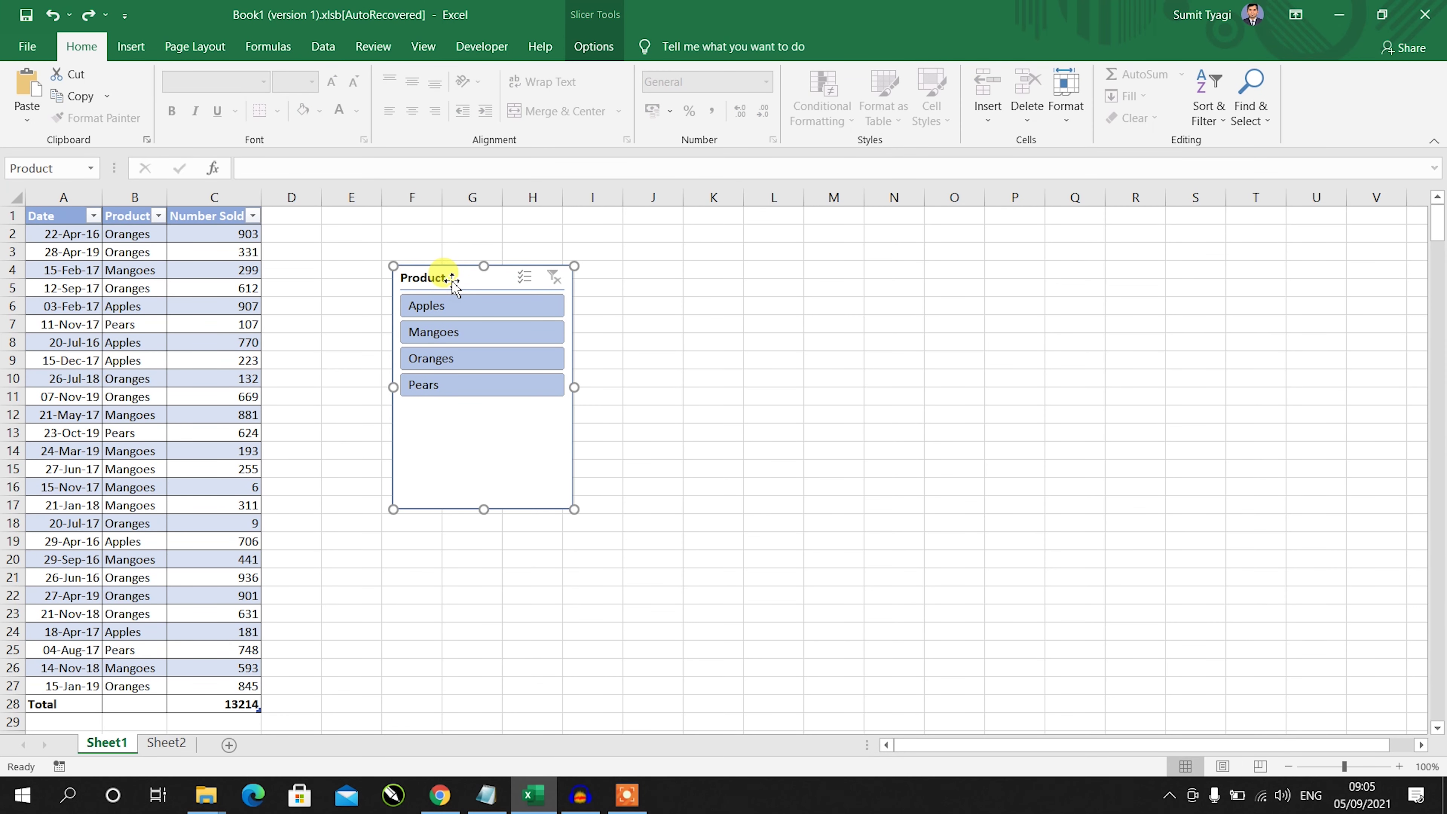
- Remove the Product slicer and bring up the table's Design options
{"action": "right_click", "coordinate": [480, 287]}
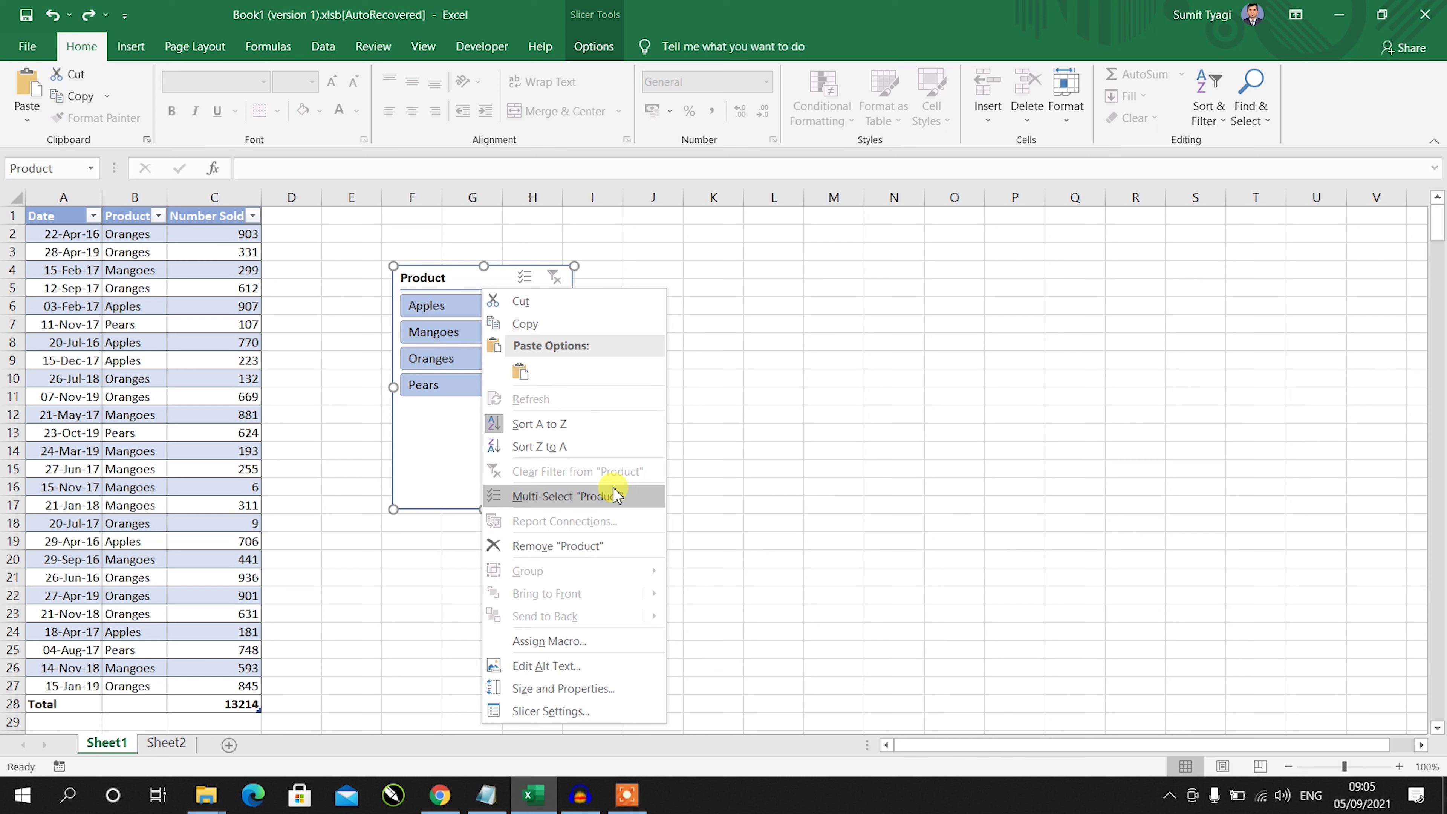
{"action": "left_click", "coordinate": [594, 546]}
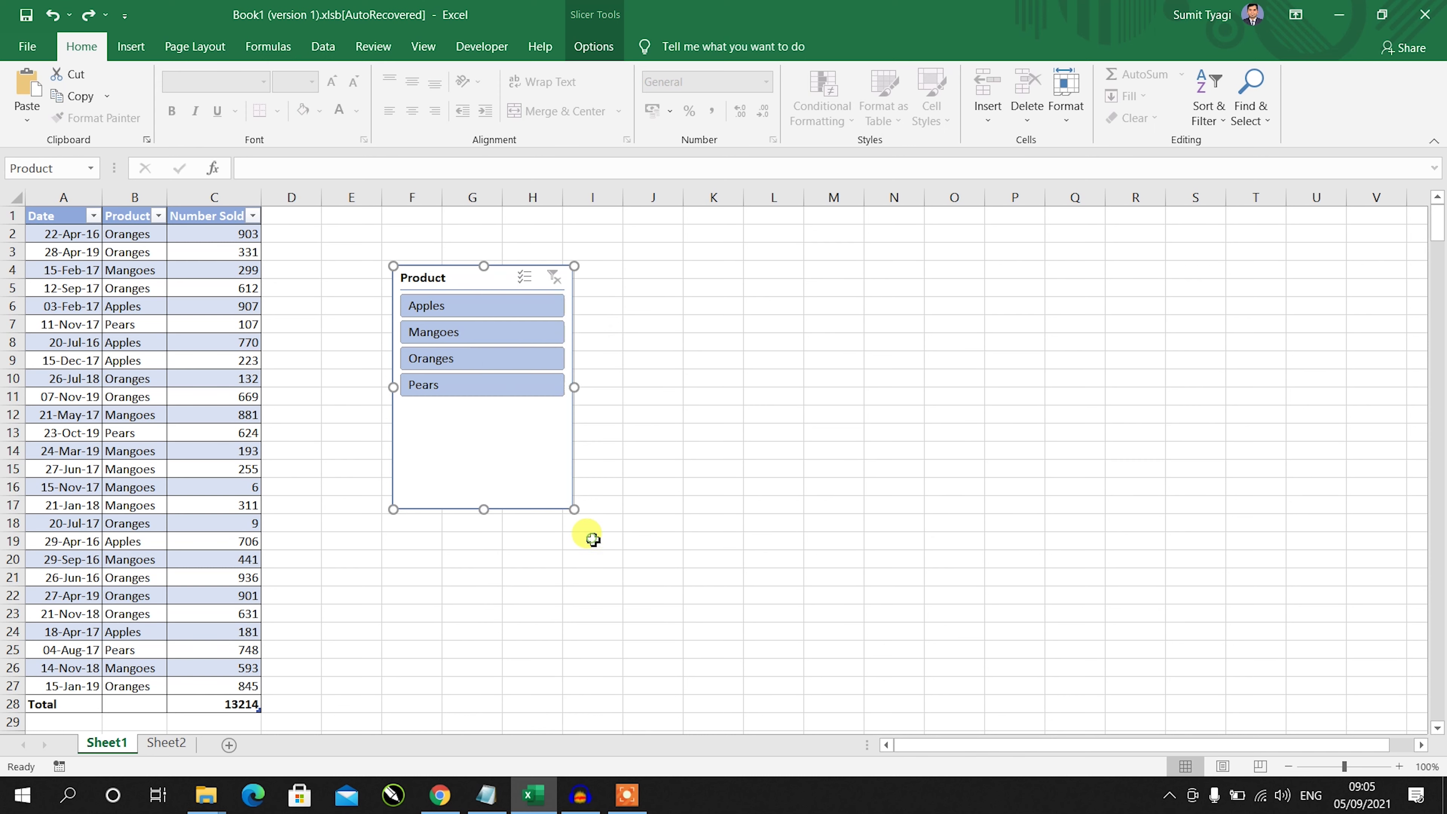
{"action": "left_click", "coordinate": [197, 371]}
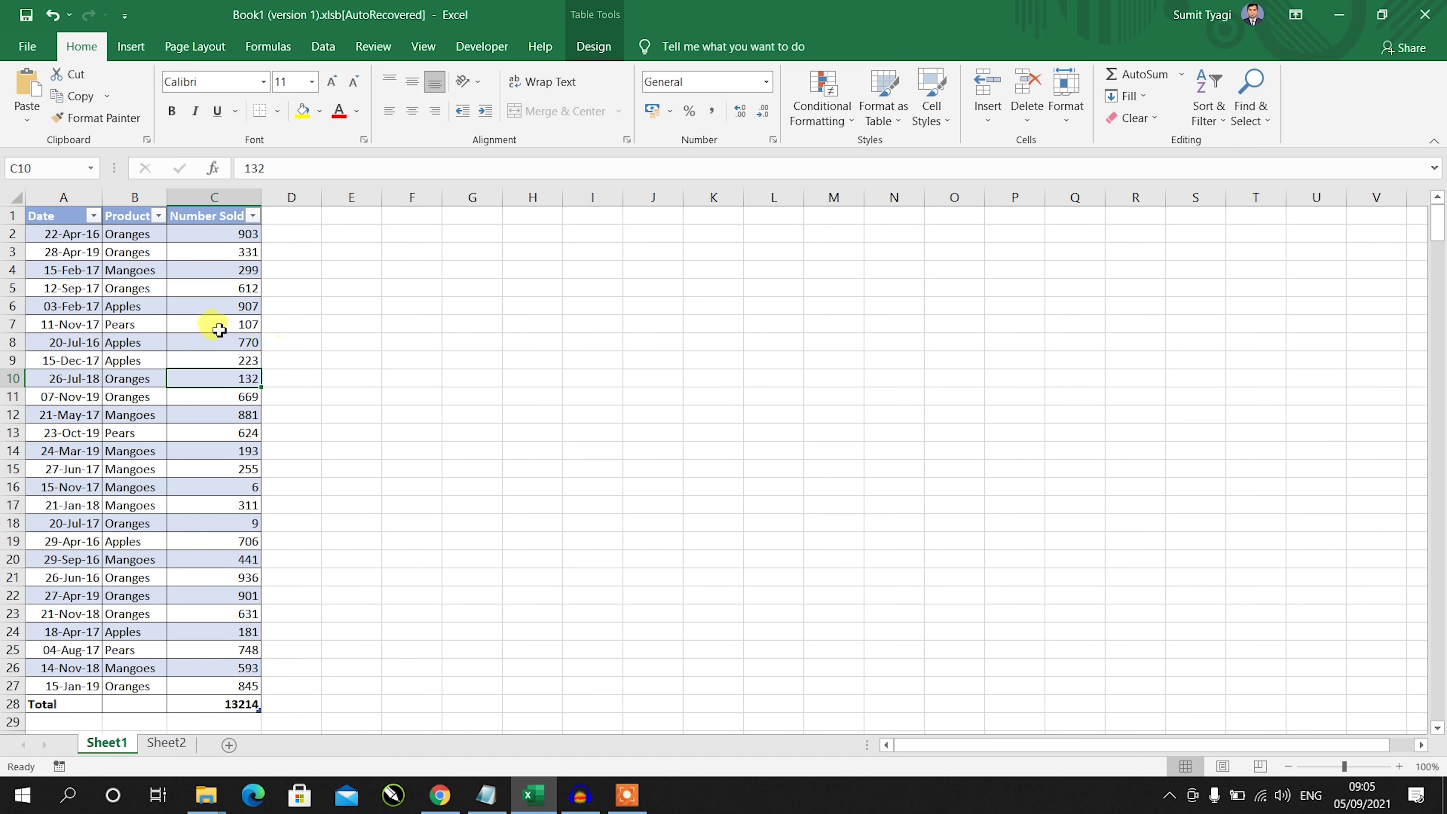
{"action": "left_click", "coordinate": [391, 328]}
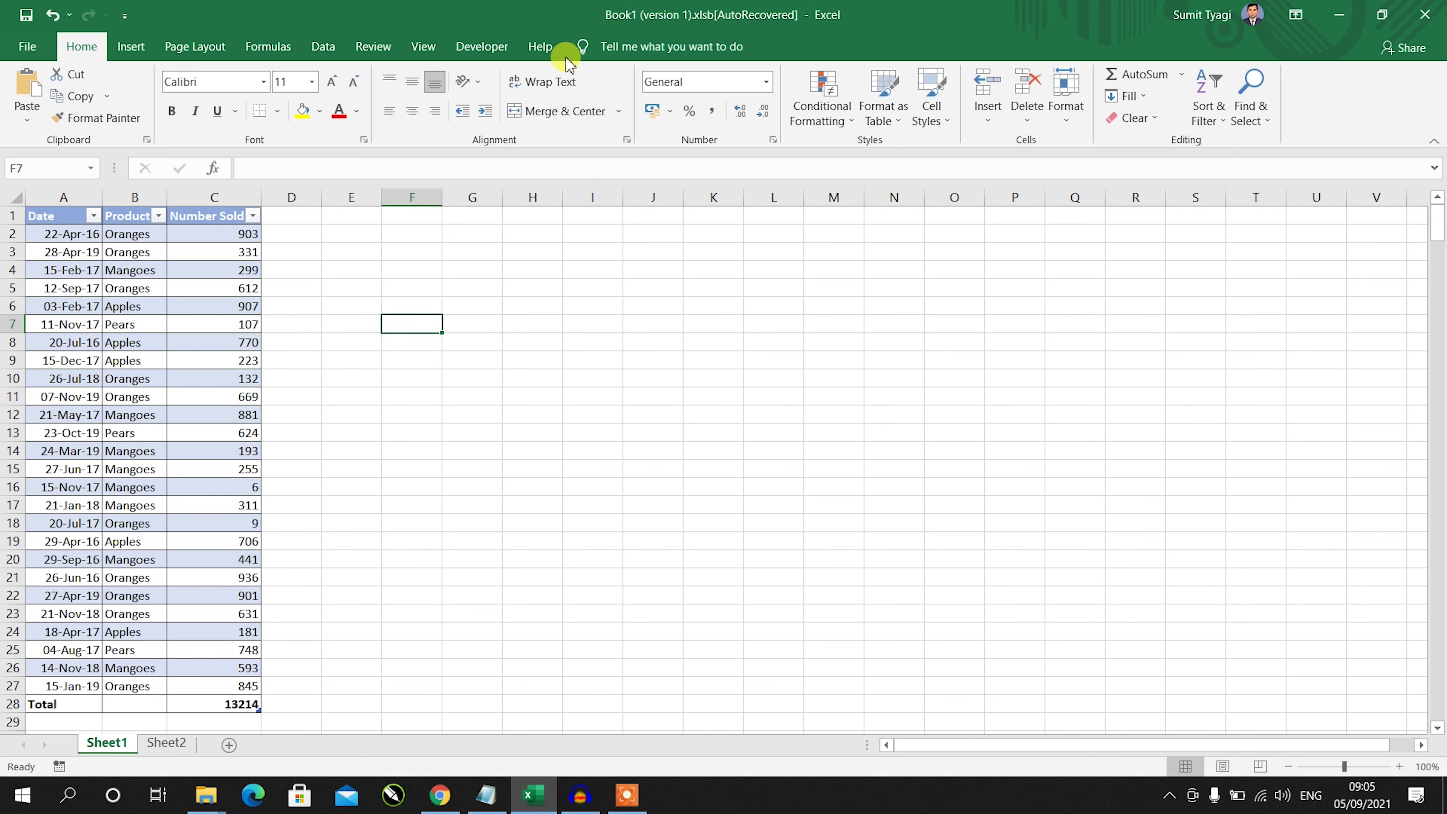
{"action": "left_click", "coordinate": [182, 295]}
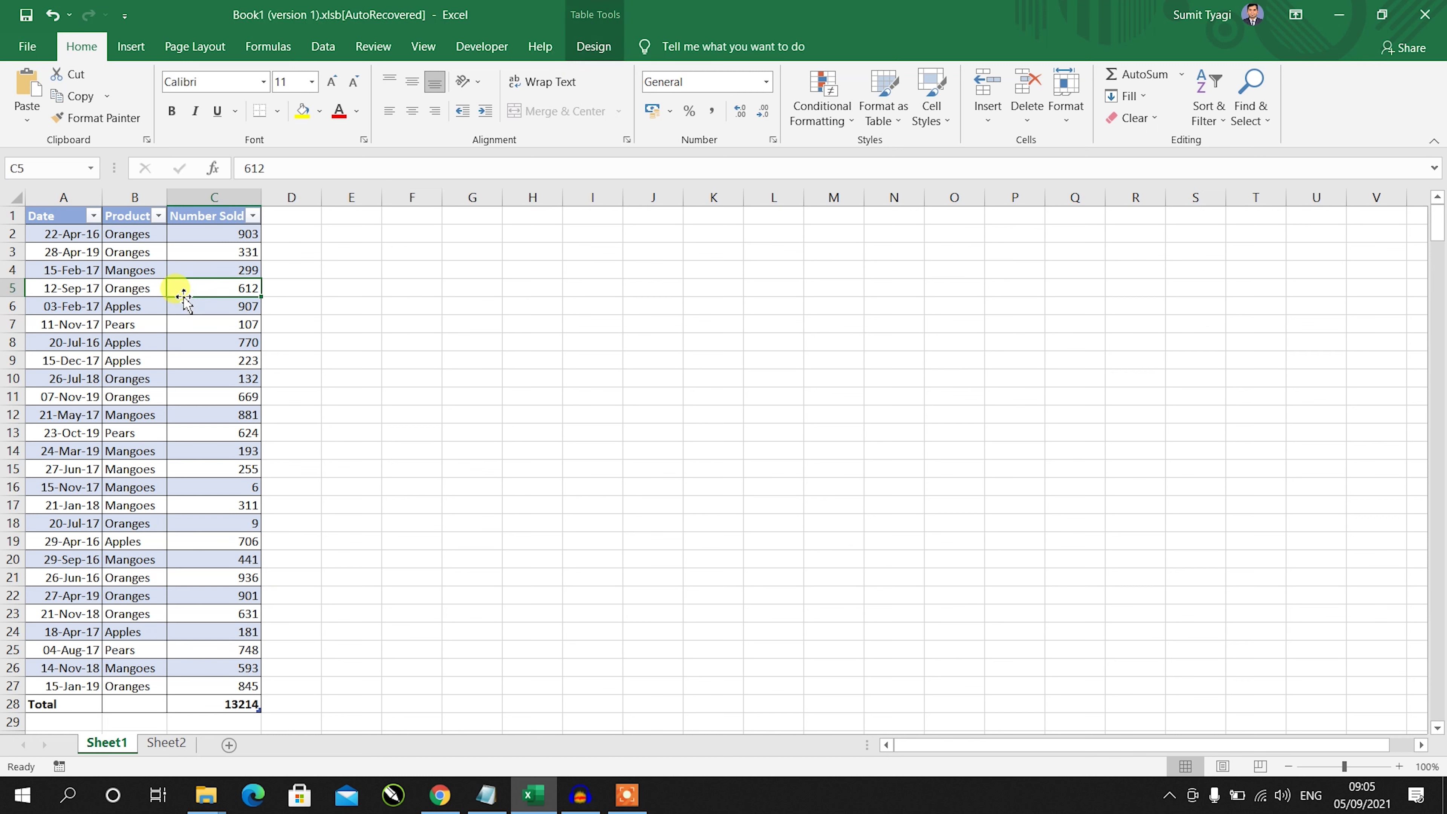
{"action": "left_click", "coordinate": [594, 46]}
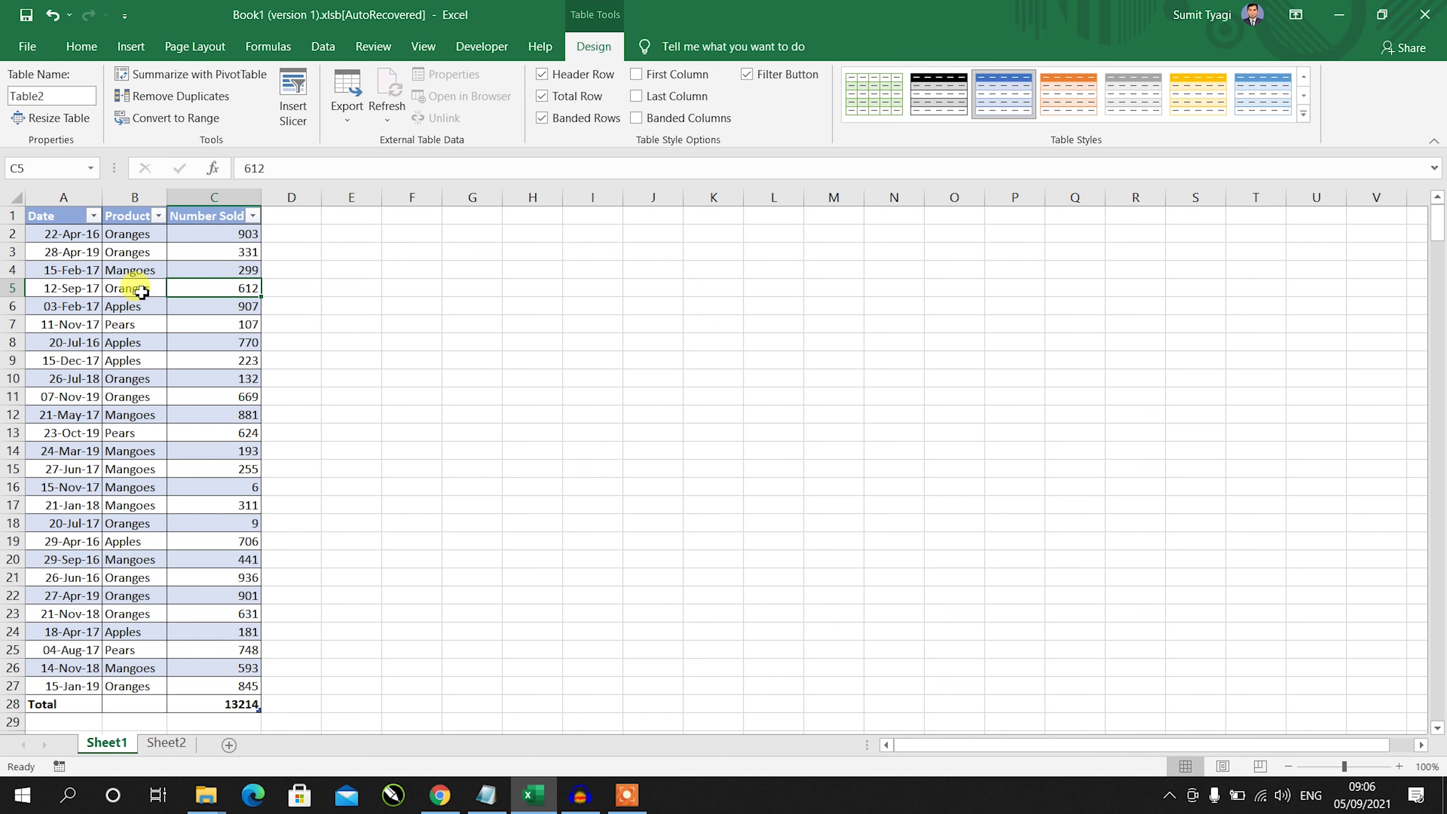
- Change the 20-Jul-17 Oranges Number Sold in C18 to 612
{"action": "left_click", "coordinate": [228, 526]}
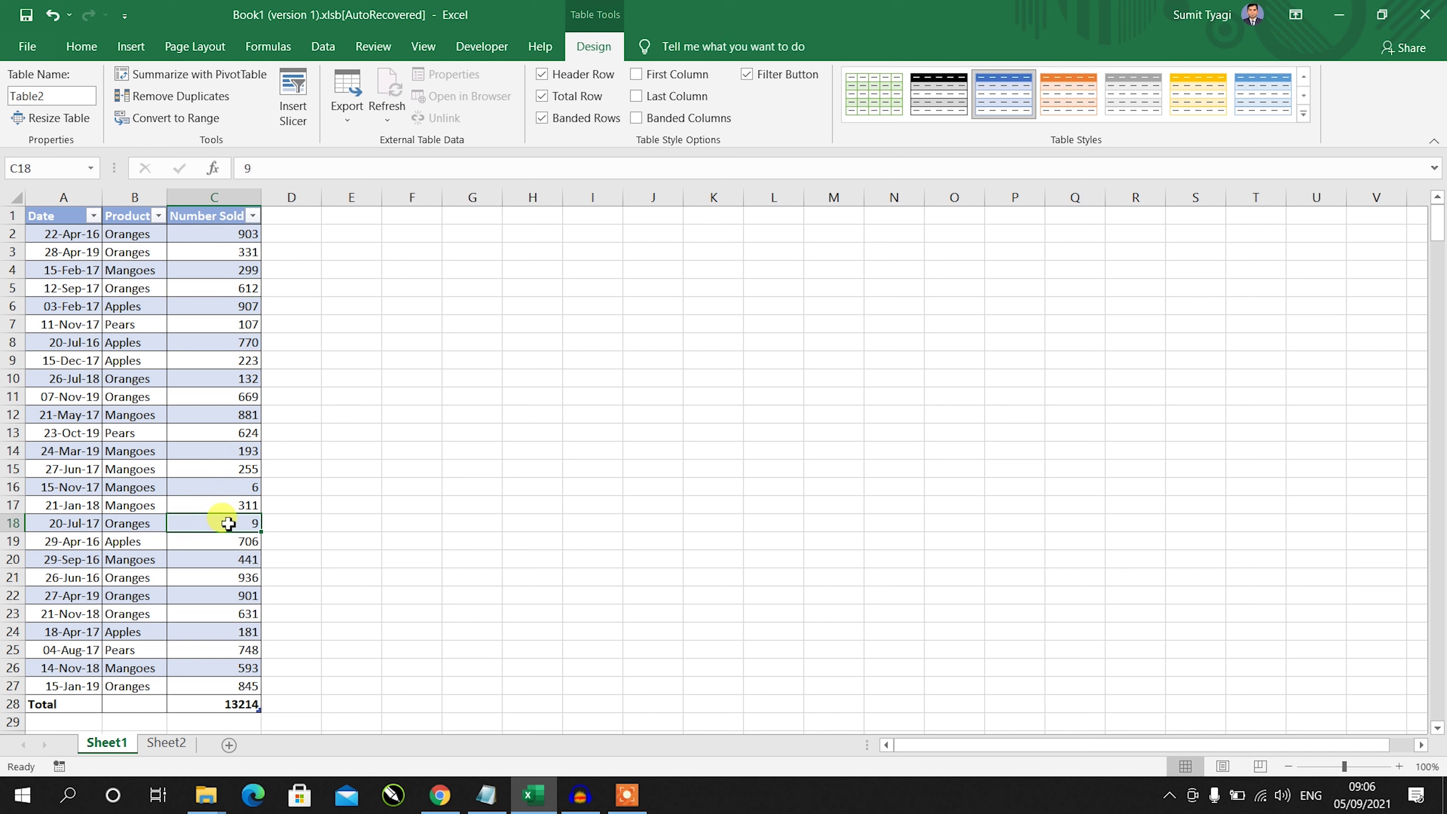
{"action": "type", "text": "612"}
{"action": "key", "text": "Return"}
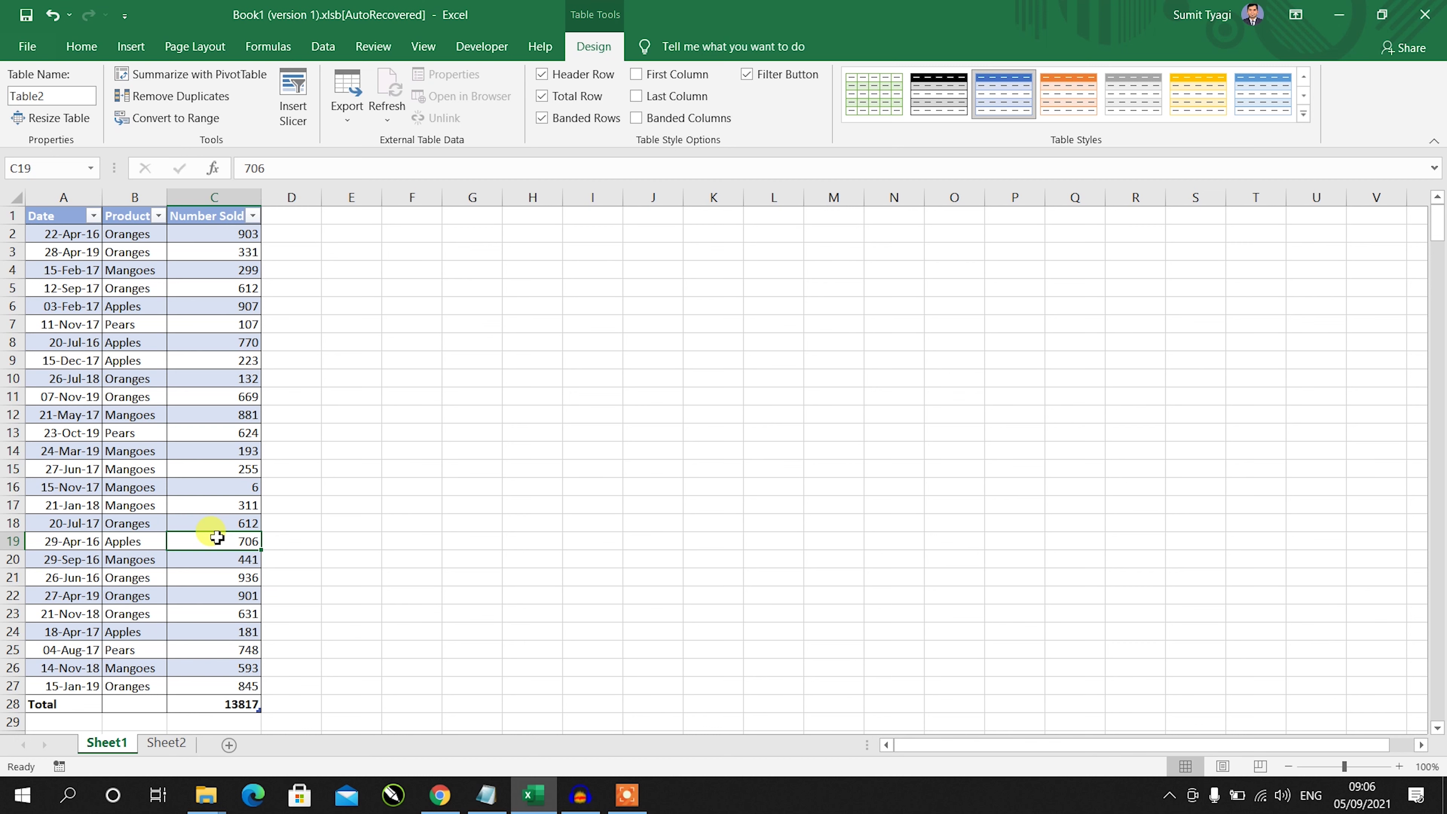
{"action": "left_click", "coordinate": [226, 517]}
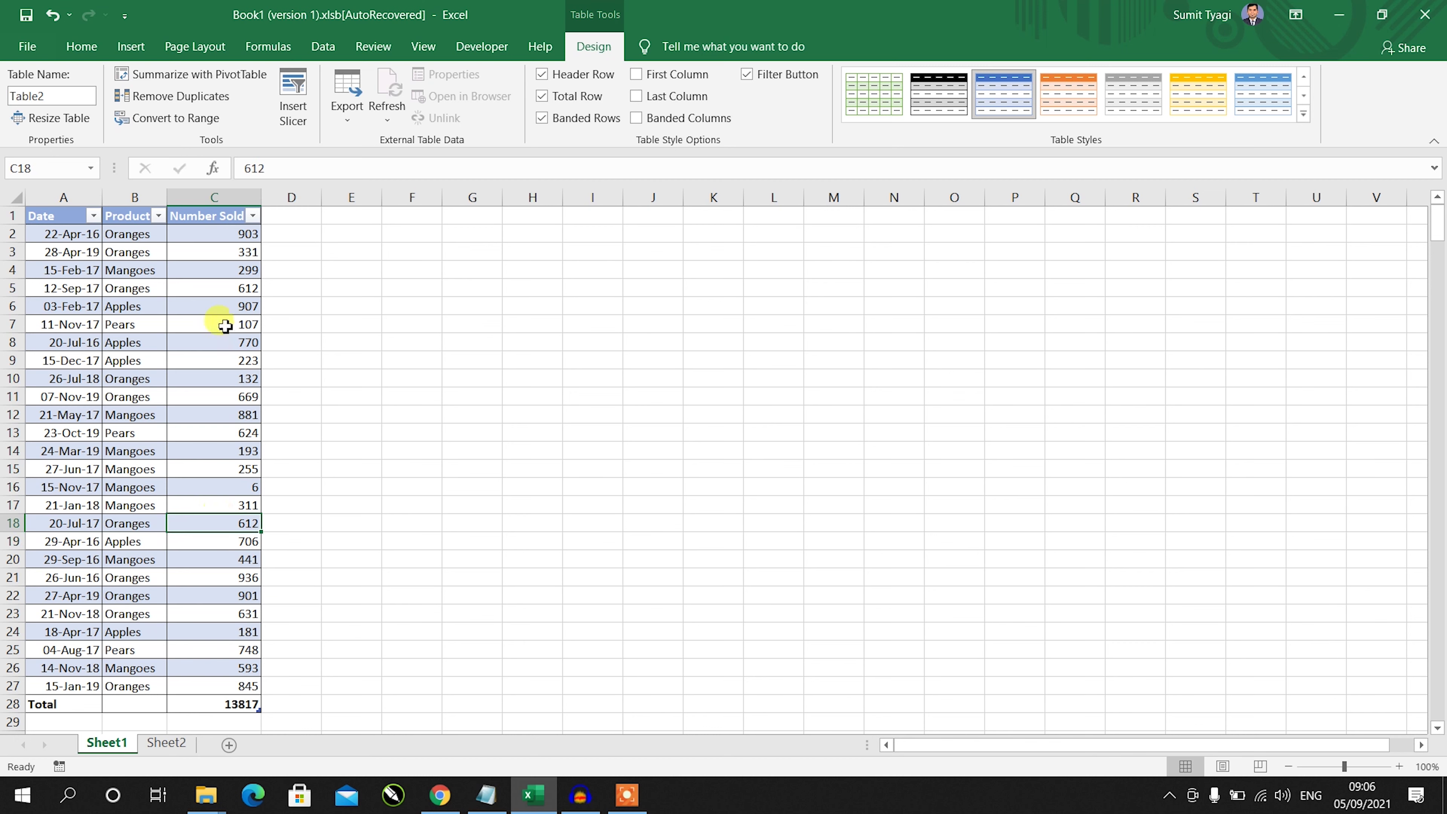
- Remove duplicates based on the Product column only, then undo the removal
{"action": "left_click", "coordinate": [130, 97]}
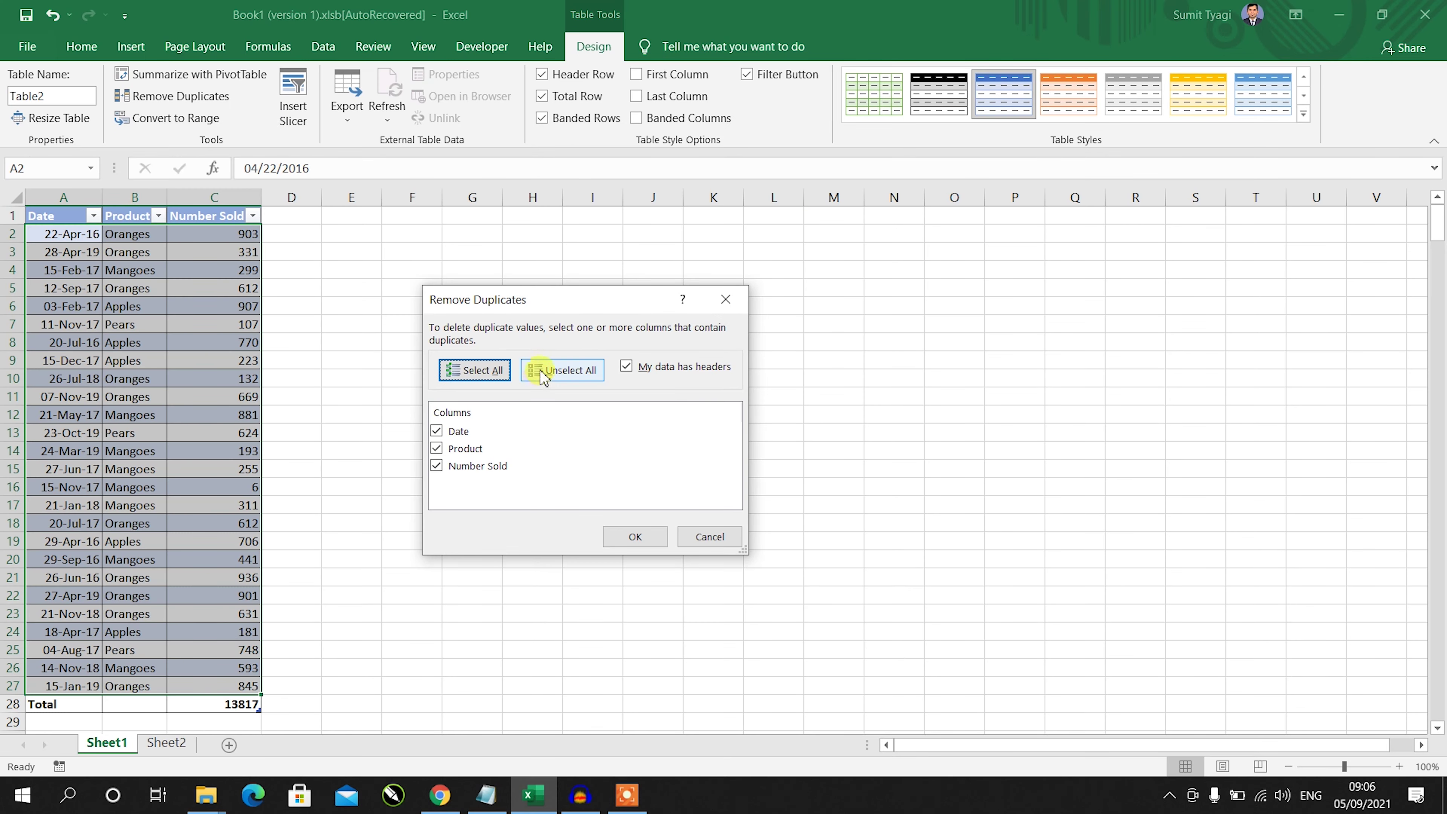
{"action": "left_click", "coordinate": [544, 372]}
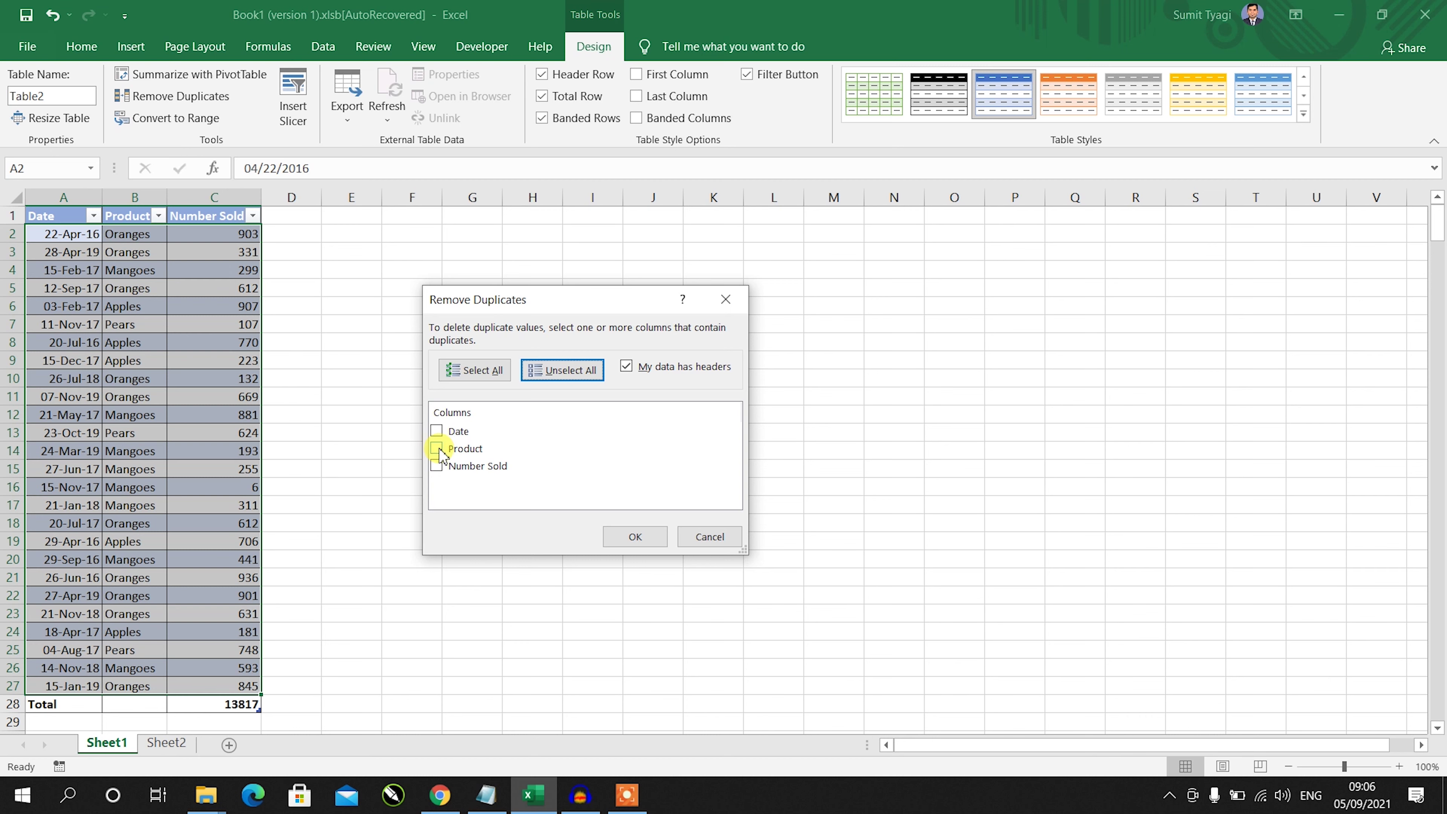
{"action": "left_click", "coordinate": [436, 449]}
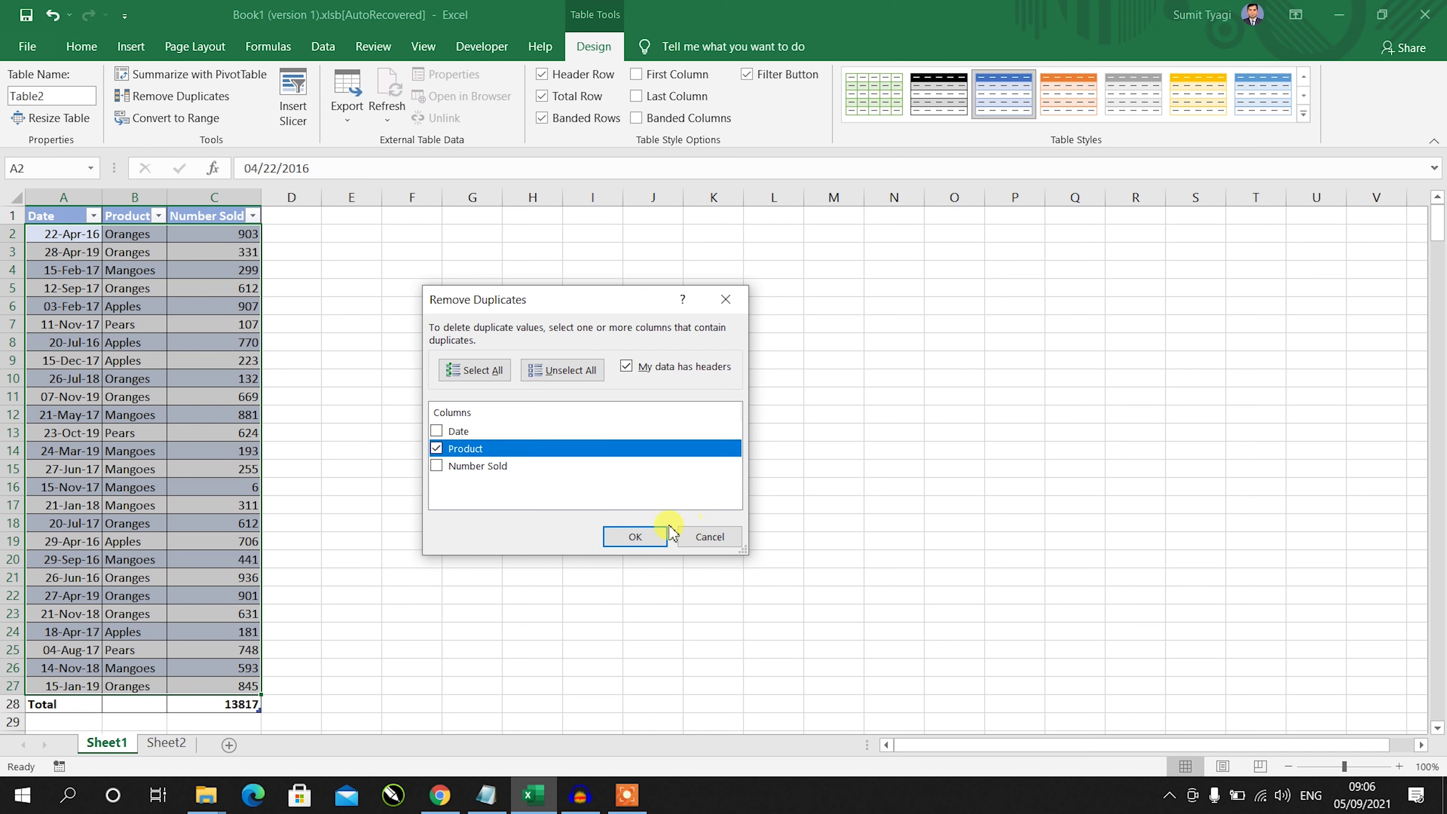
{"action": "left_click", "coordinate": [636, 537]}
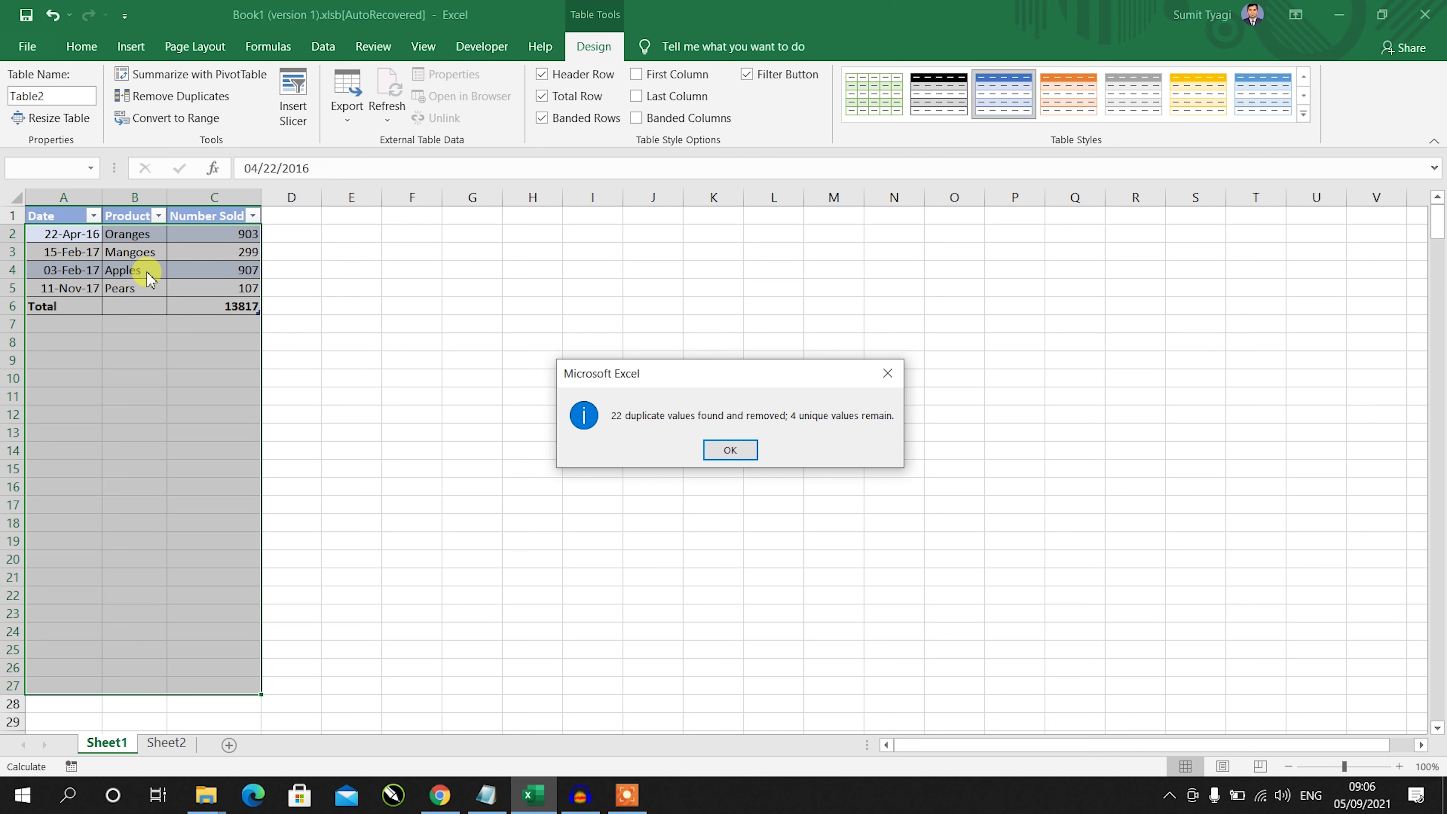
{"action": "left_click", "coordinate": [729, 451]}
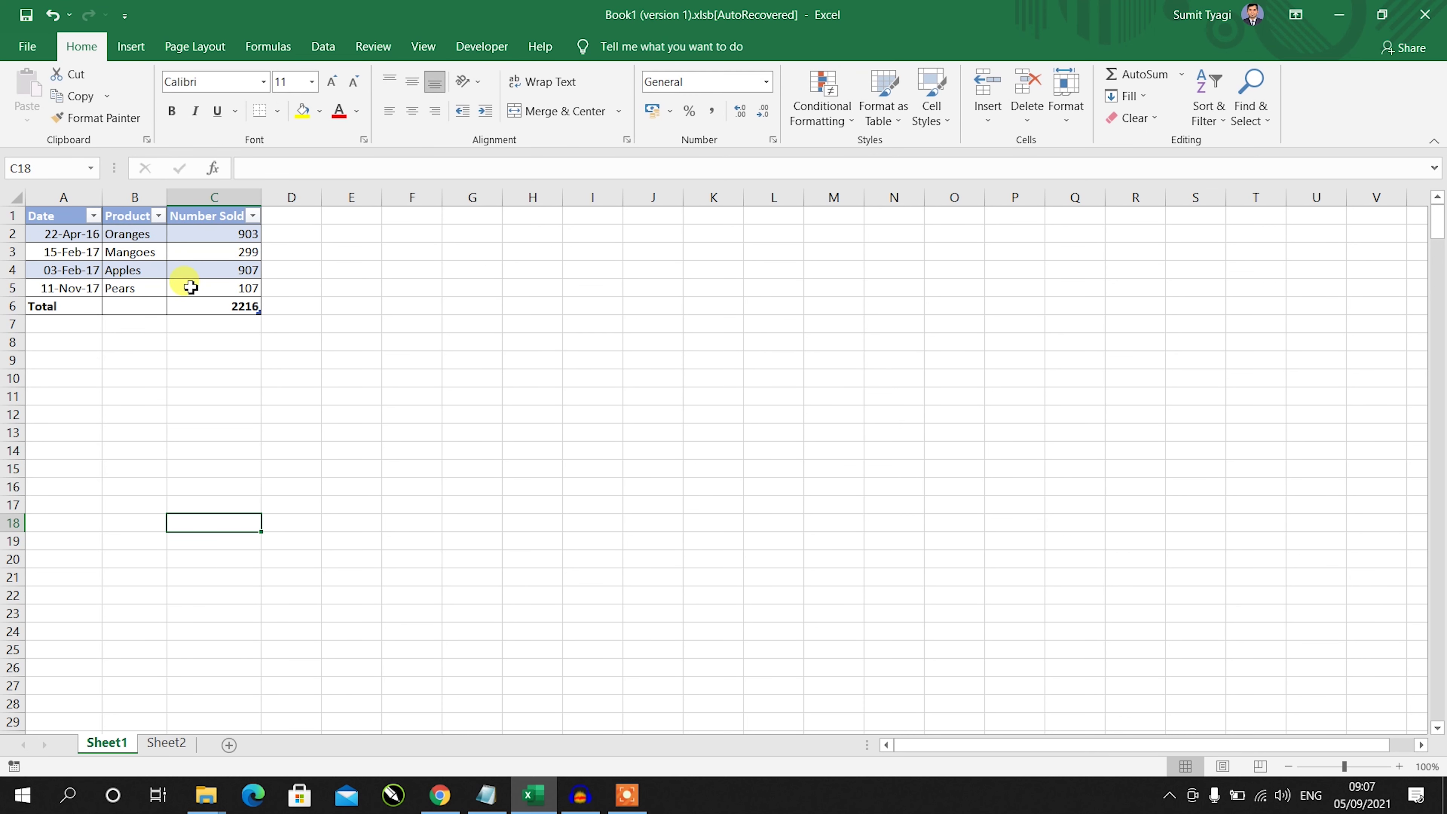
{"action": "key", "text": "ctrl+z"}
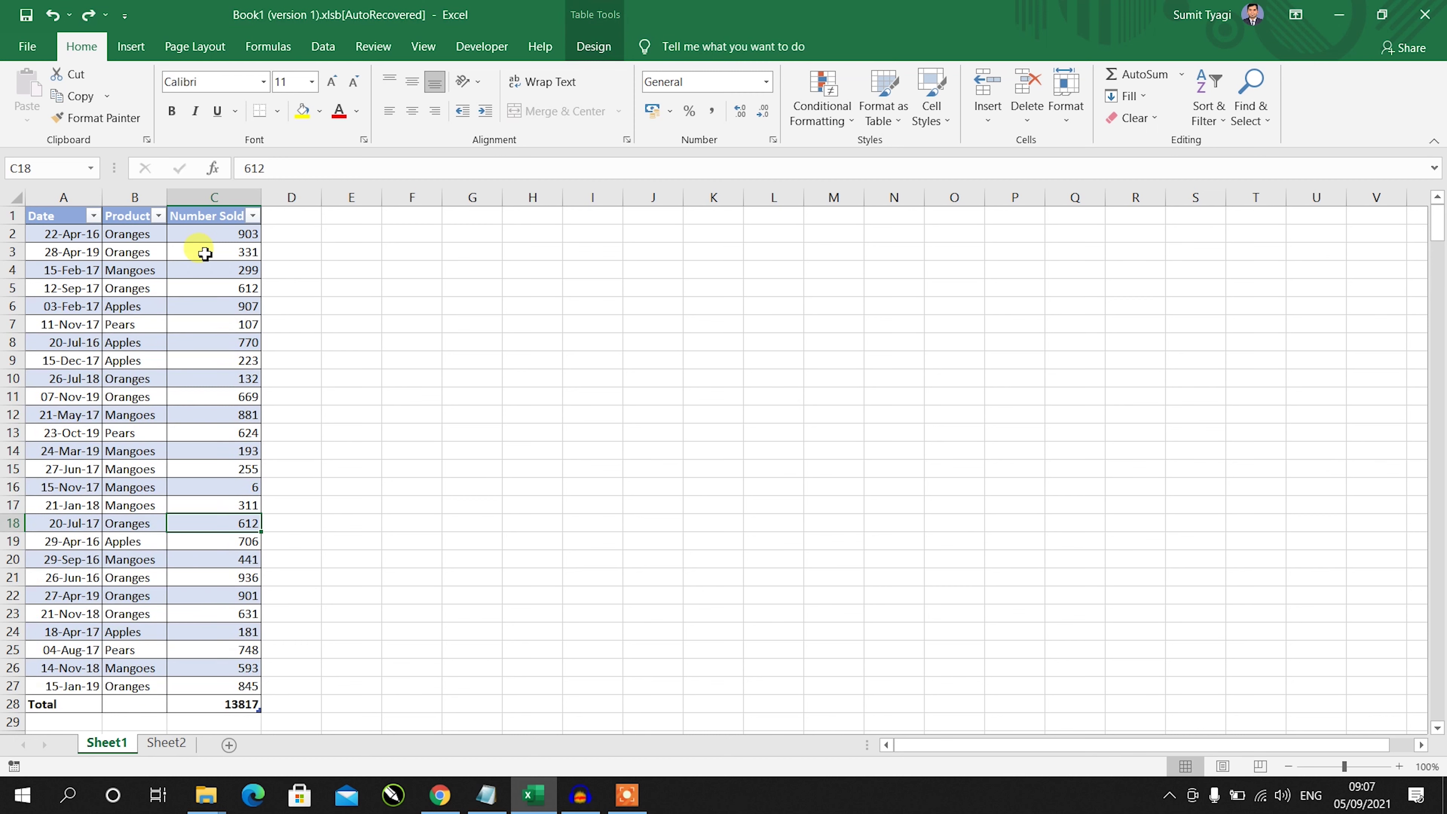
- Remove duplicates based on Number Sold only, then undo the removal
{"action": "left_click", "coordinate": [217, 232]}
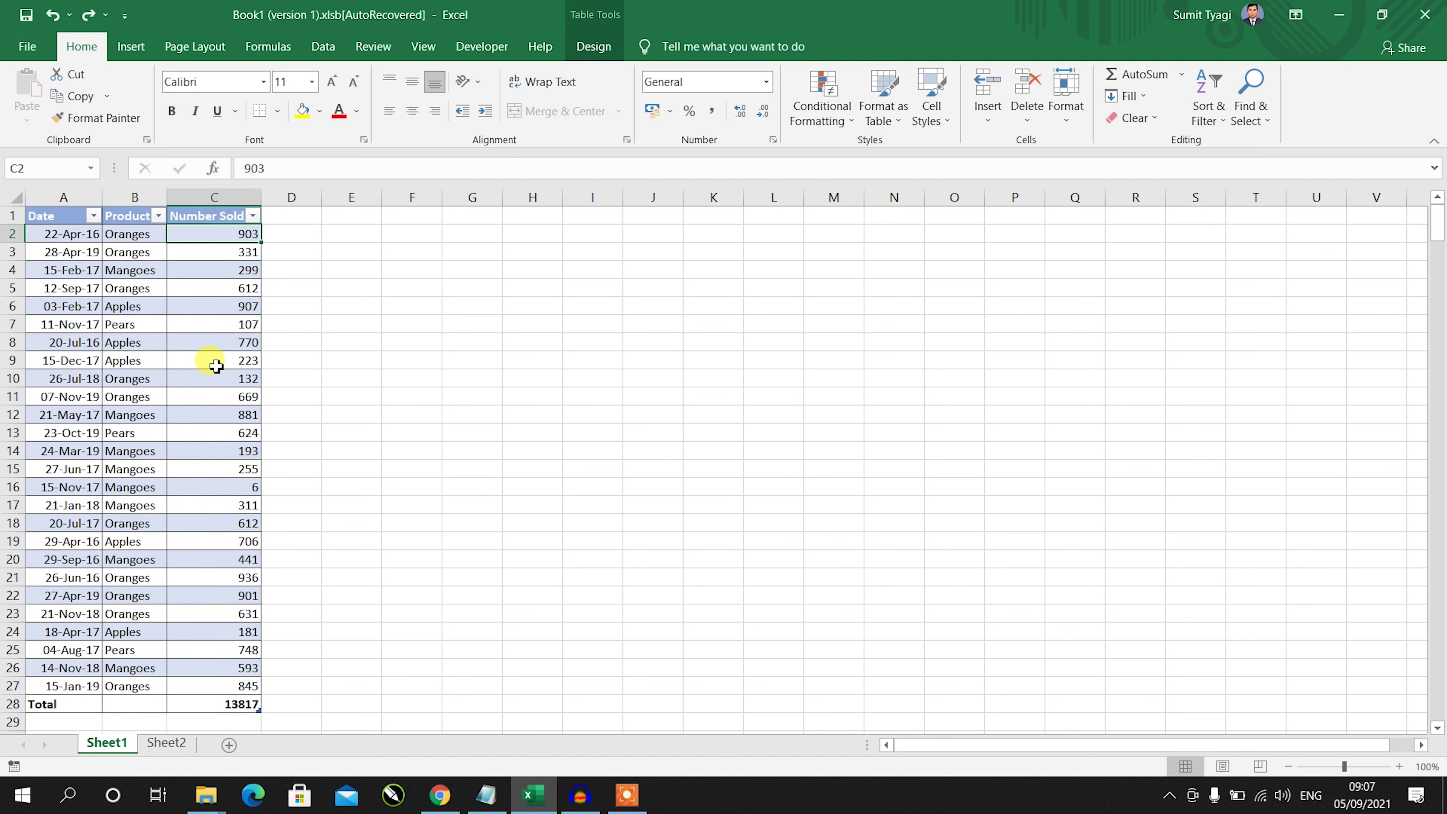
{"action": "left_click", "coordinate": [622, 48]}
{"action": "left_click", "coordinate": [157, 97]}
{"action": "left_click", "coordinate": [601, 369]}
{"action": "left_click", "coordinate": [460, 468]}
{"action": "left_click", "coordinate": [461, 473]}
{"action": "left_click", "coordinate": [634, 537]}
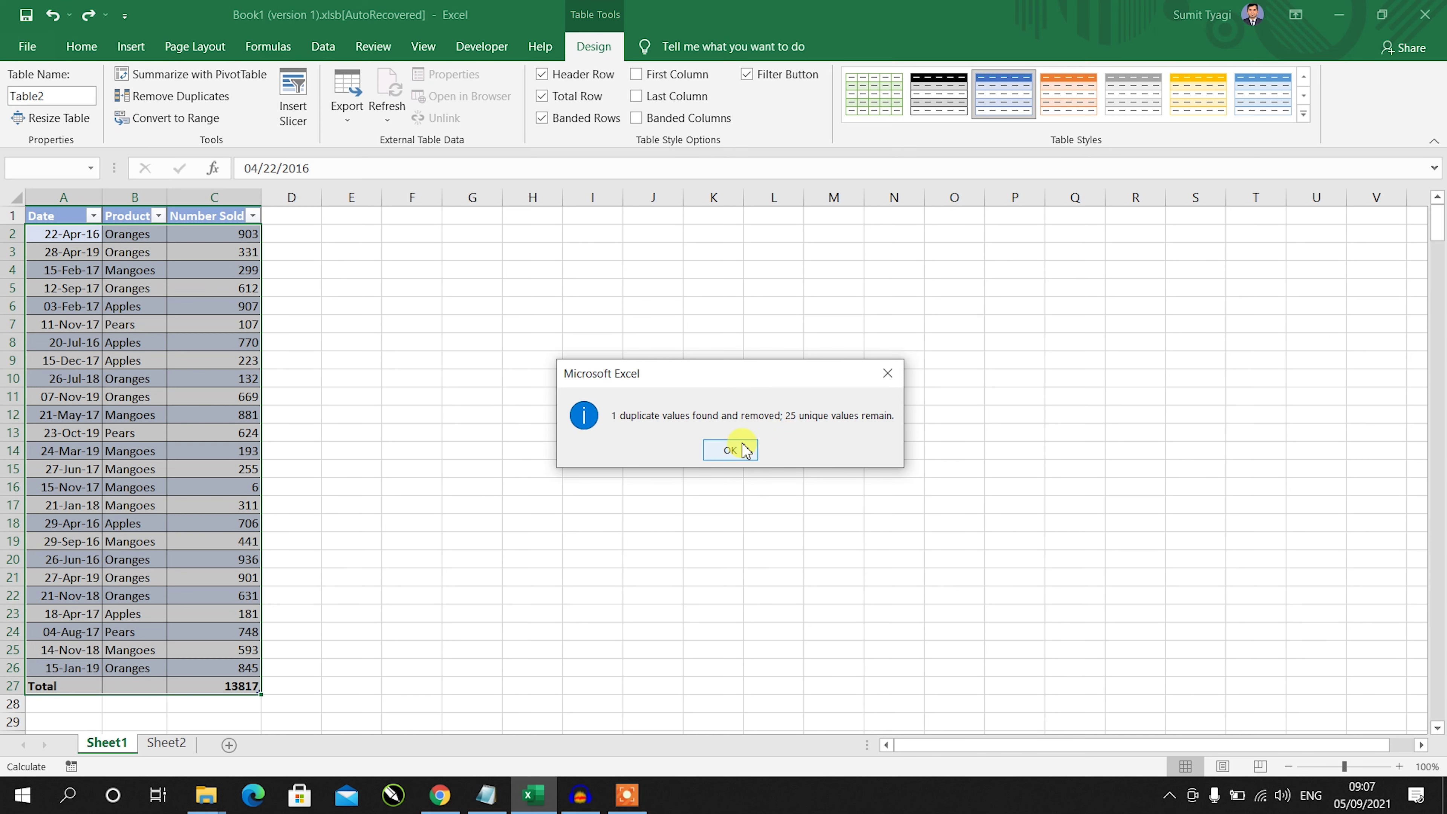
{"action": "left_click", "coordinate": [730, 449]}
{"action": "key", "text": "ctrl+z"}
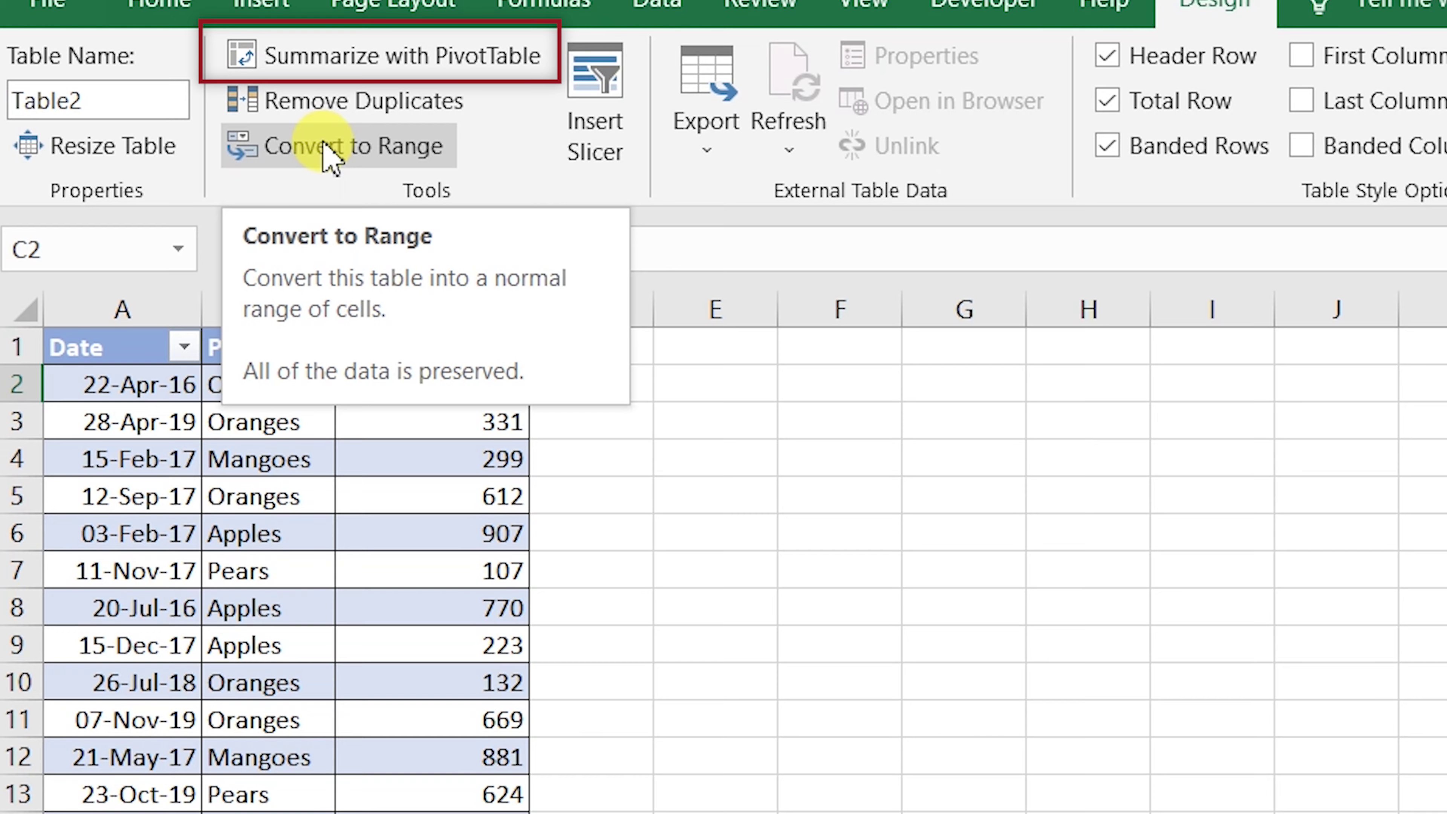
- Summarize Table2 in a new PivotTable on a new worksheet
{"action": "left_click", "coordinate": [239, 459]}
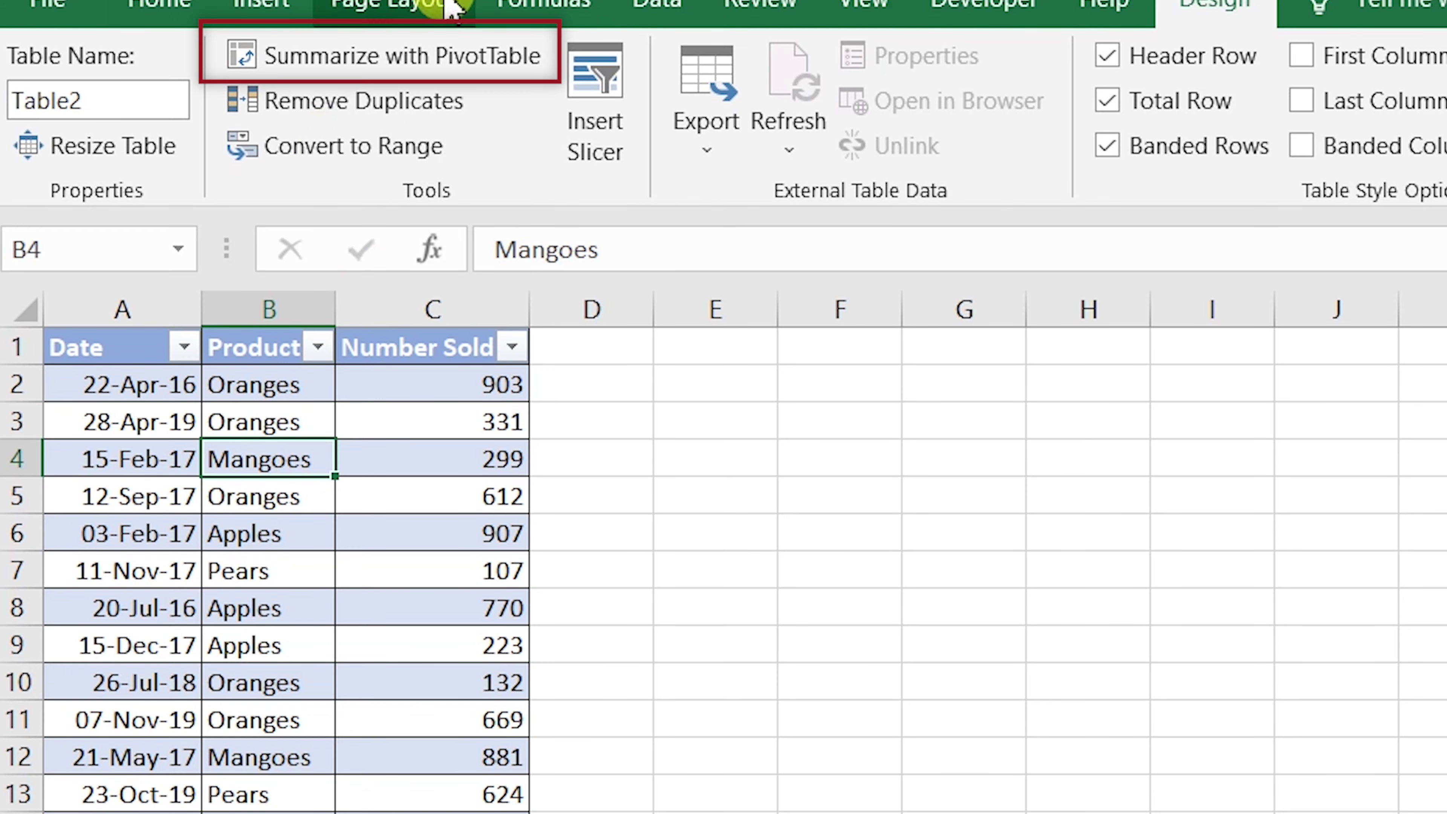
{"action": "left_click", "coordinate": [418, 57]}
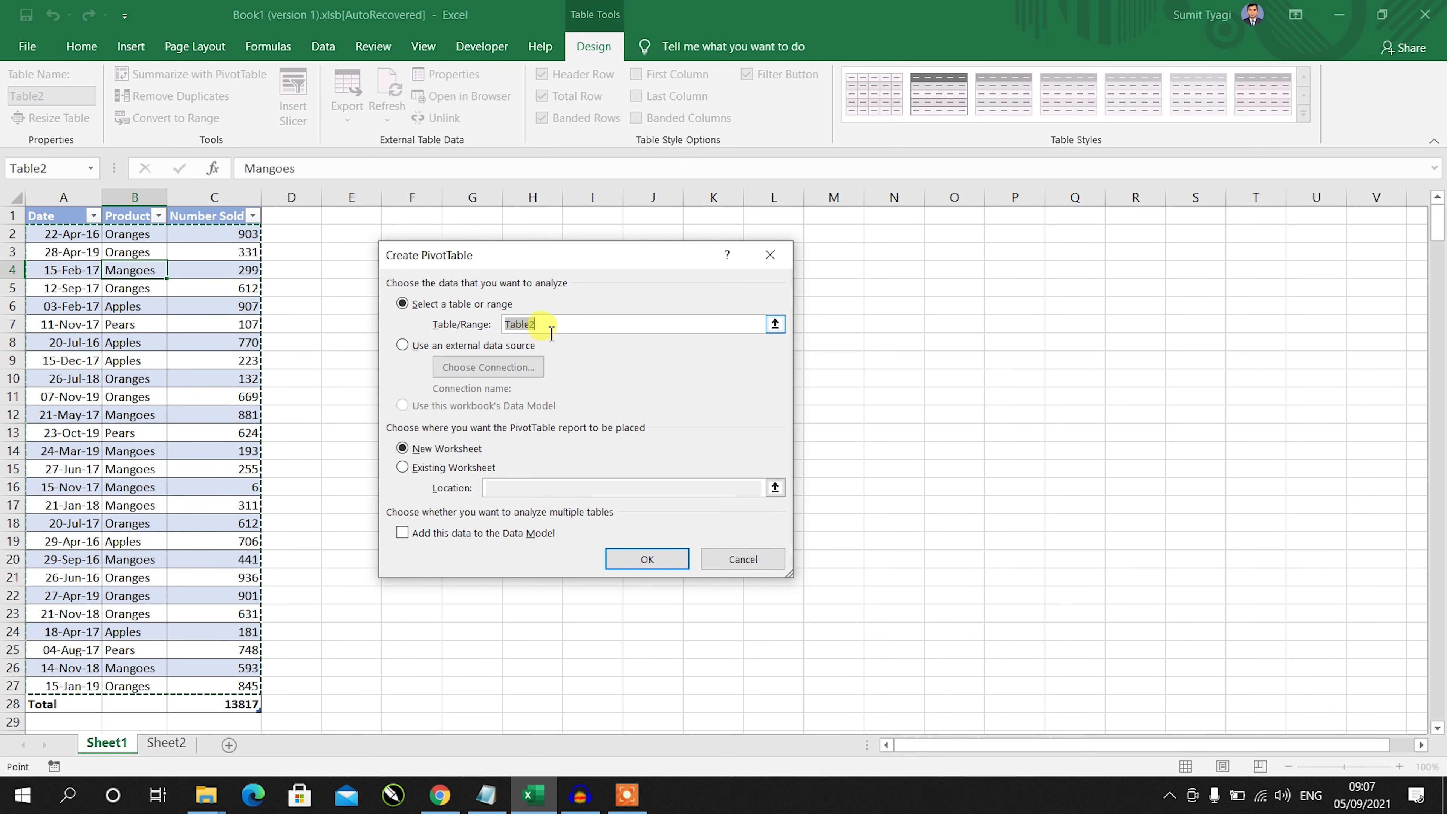
{"action": "left_click", "coordinate": [636, 560]}
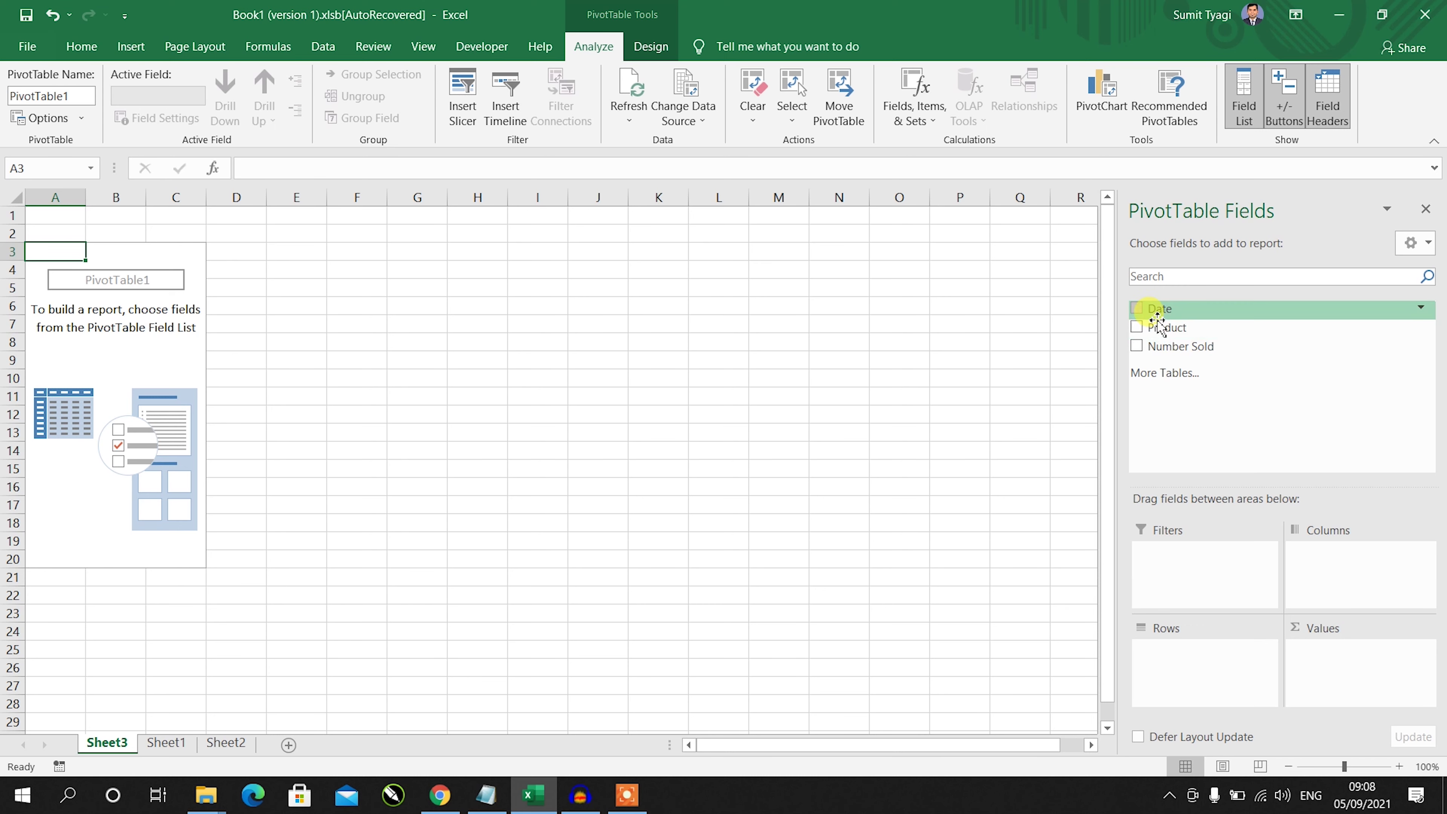
- Add Date, Product and Number Sold fields to the PivotTable
{"action": "left_click", "coordinate": [1137, 309]}
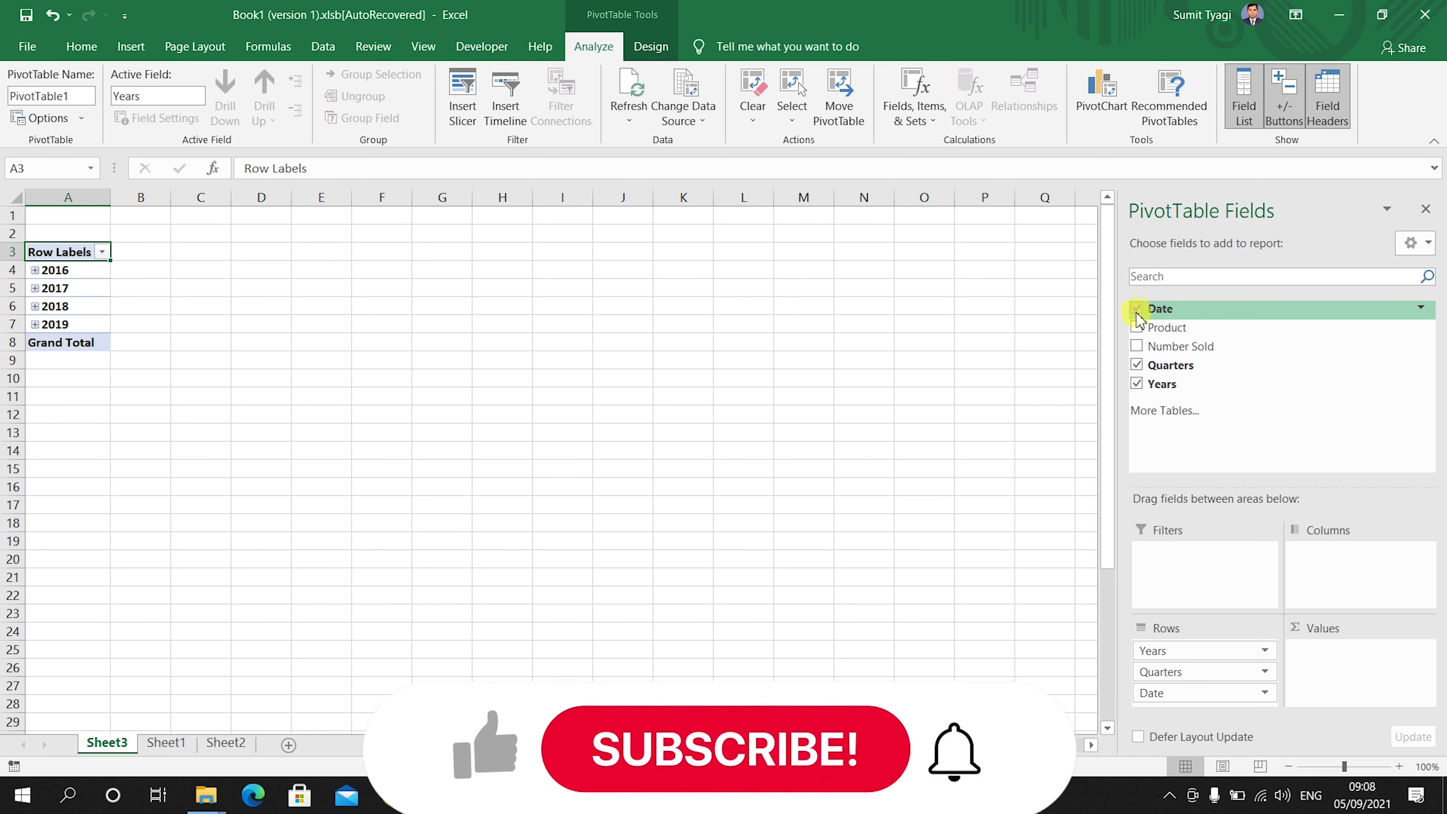
{"action": "left_click", "coordinate": [1136, 328]}
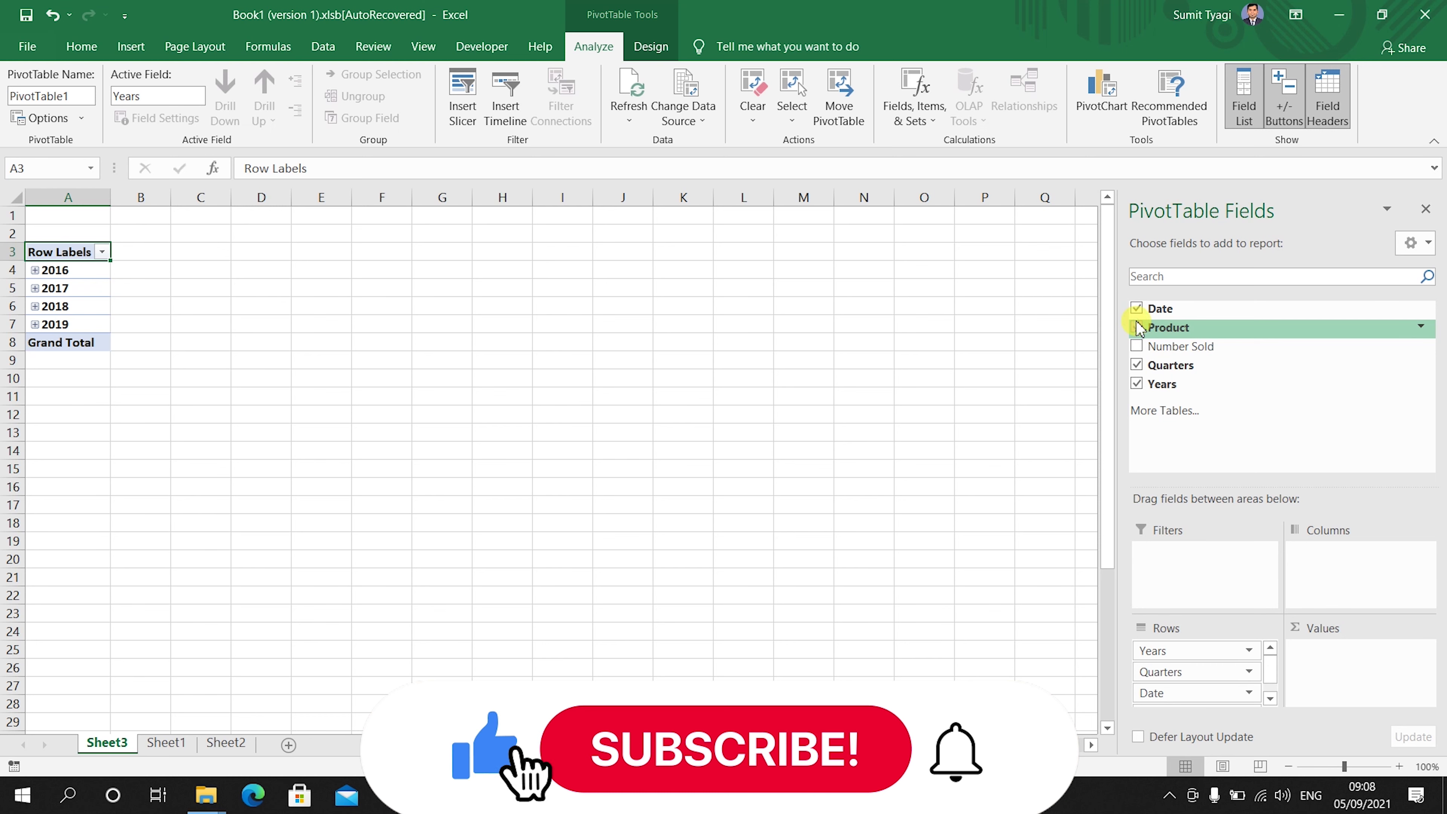
{"action": "left_click", "coordinate": [1136, 346]}
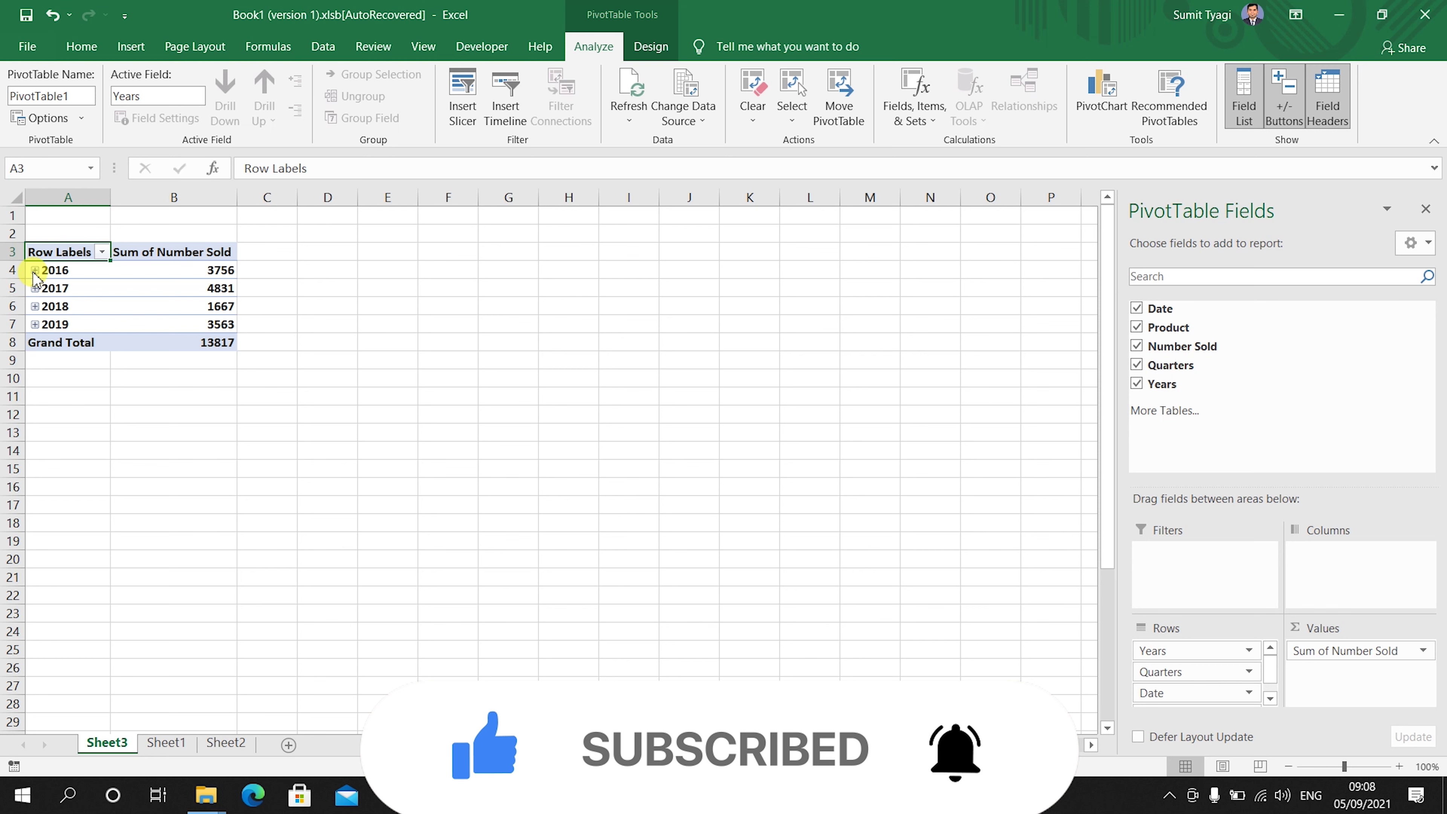
- Expand 2016 into quarters, then expand Qtr2 and Qtr3 into months and products
{"action": "left_click", "coordinate": [125, 267]}
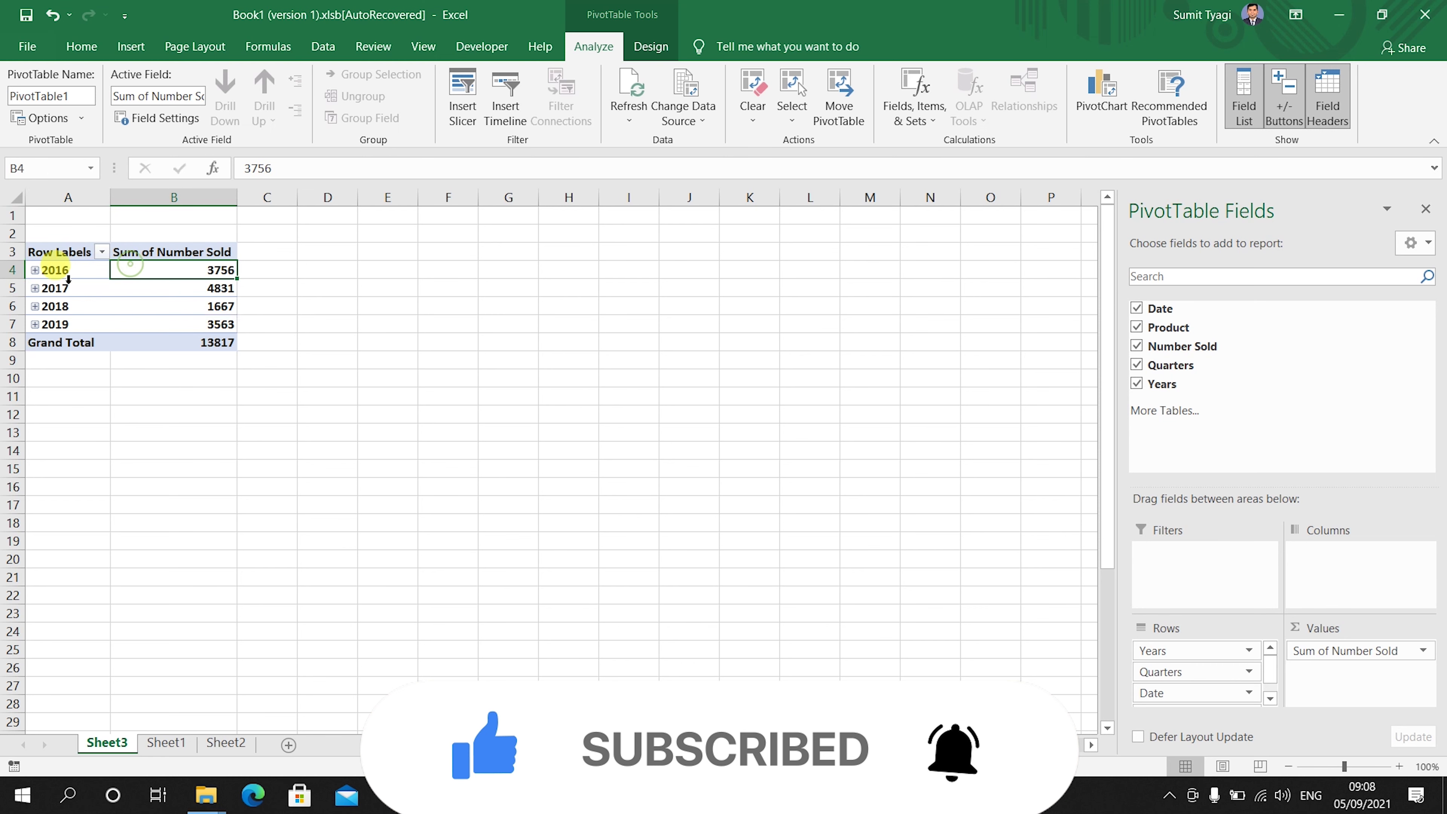
{"action": "left_click", "coordinate": [35, 270]}
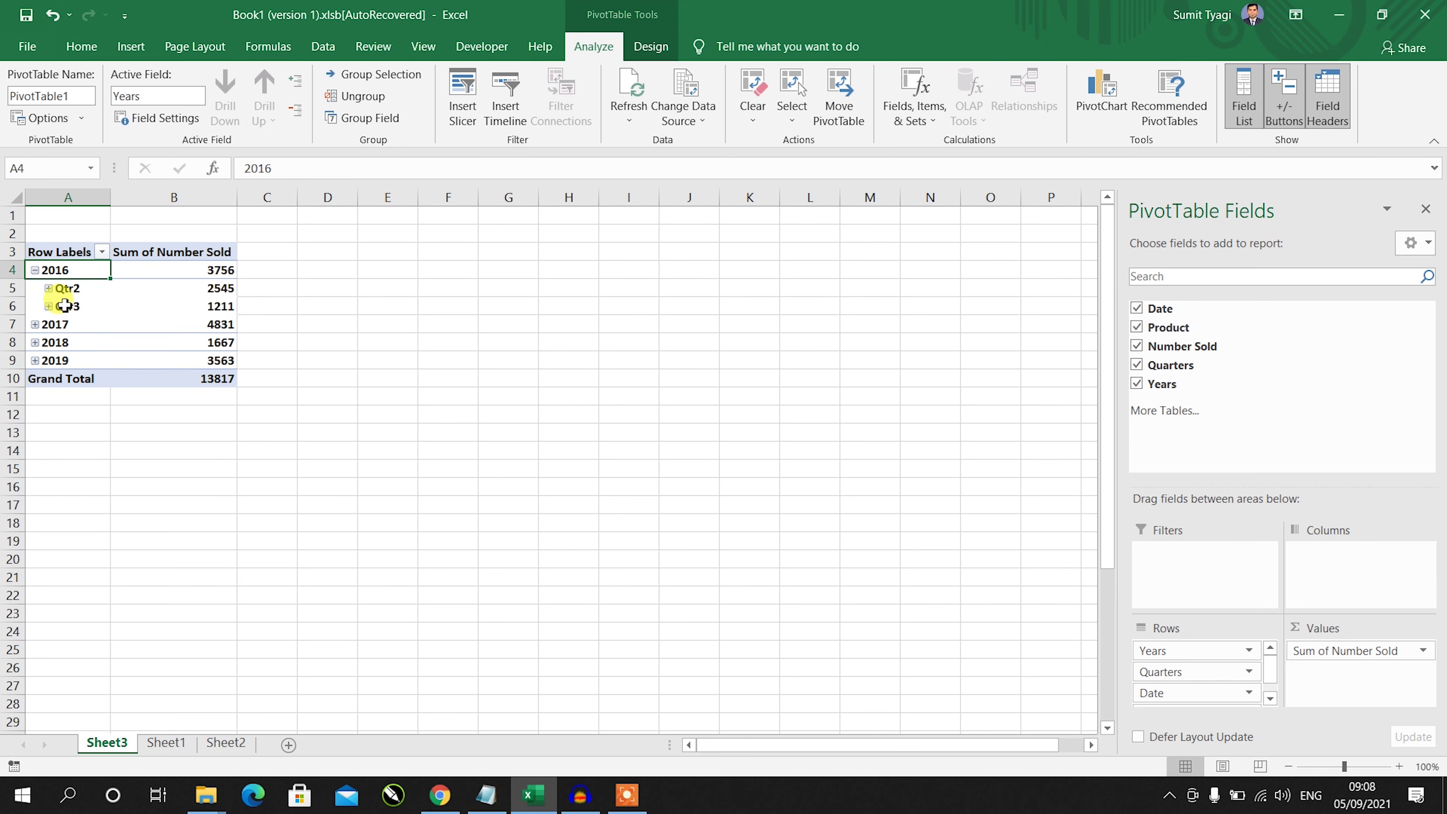
{"action": "left_click", "coordinate": [49, 288]}
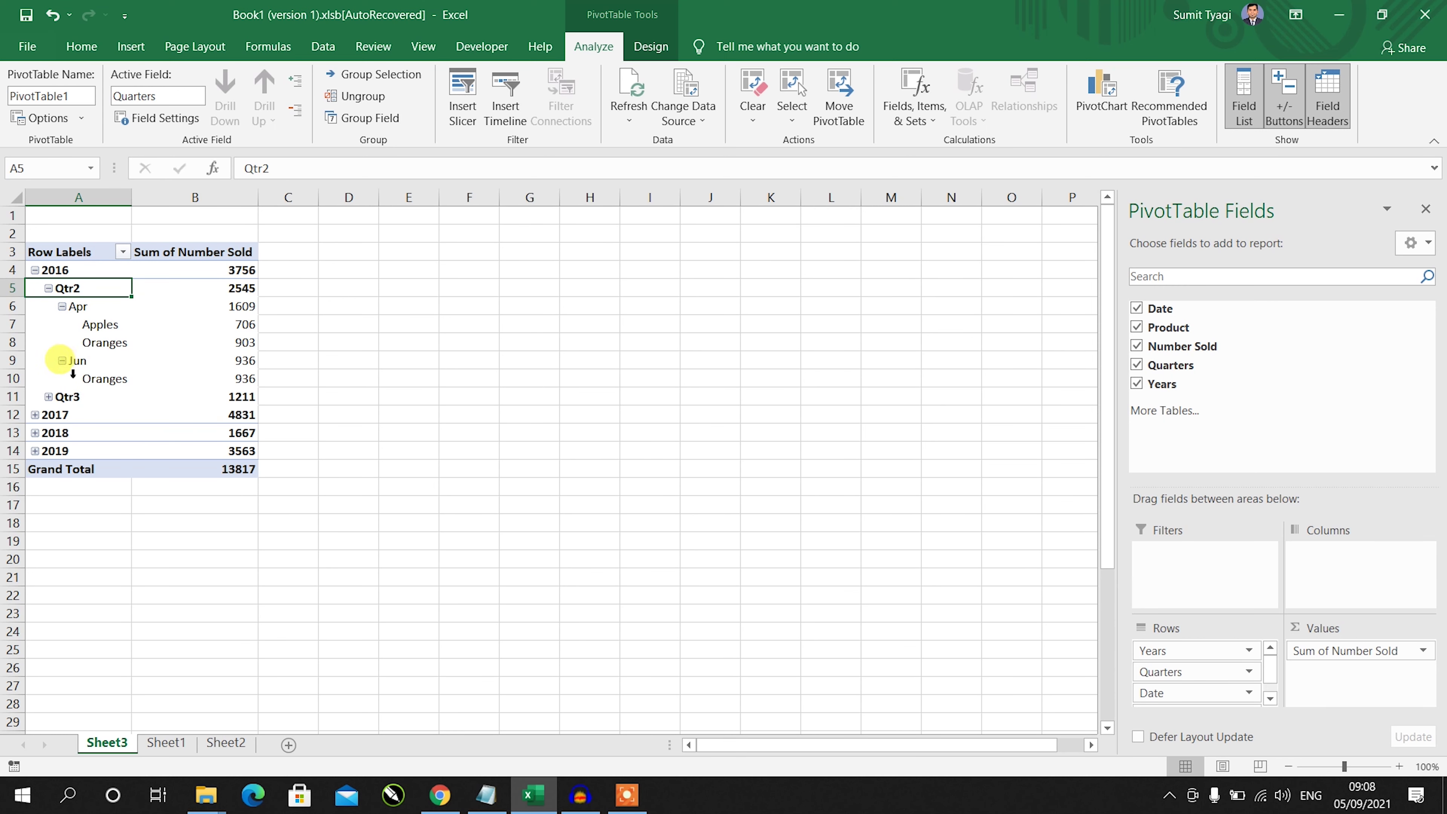
{"action": "left_click", "coordinate": [49, 397]}
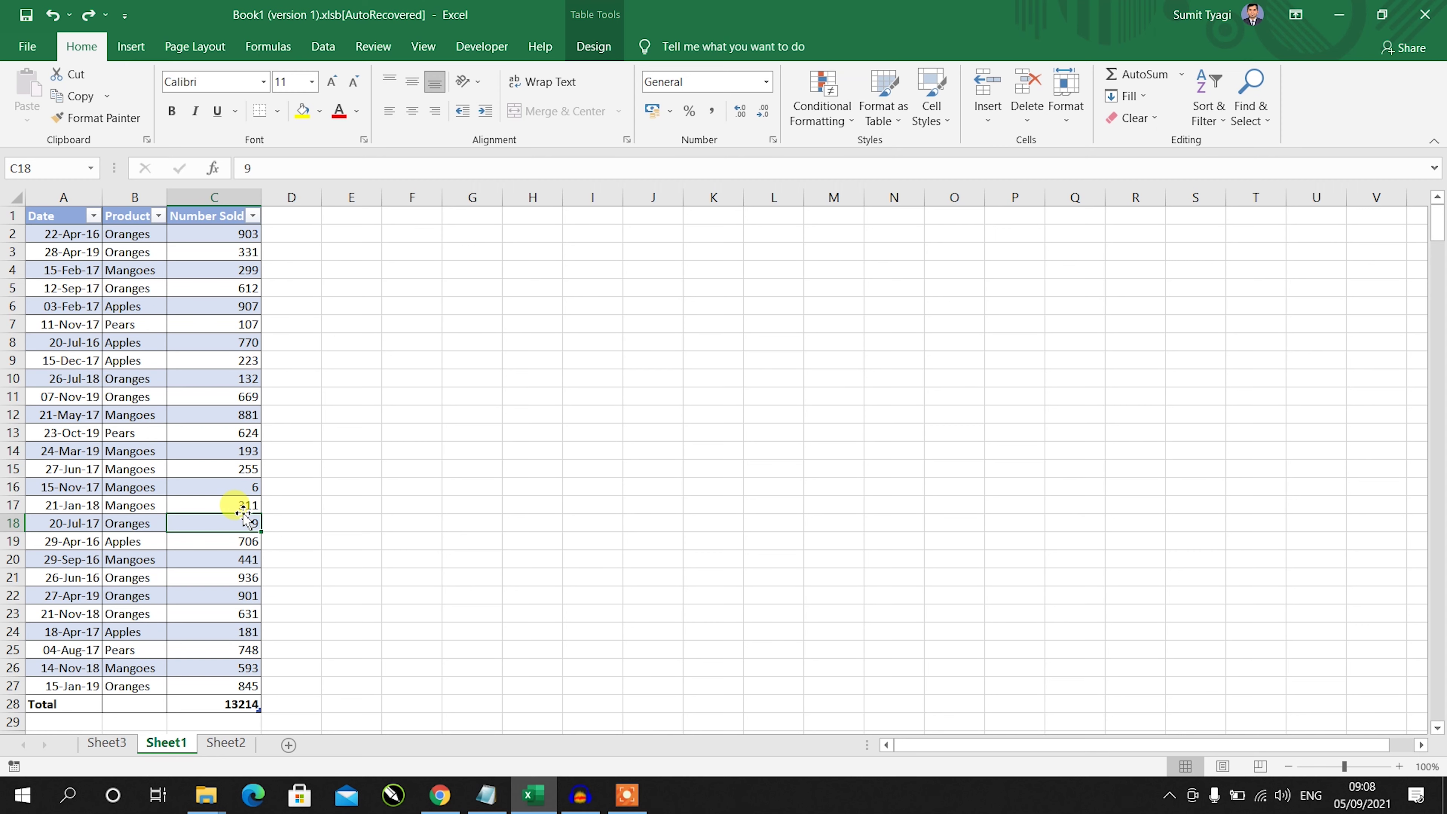
- Convert the sales table to a normal range, then select cells C5 and B6 in the data
{"action": "left_click", "coordinate": [592, 46]}
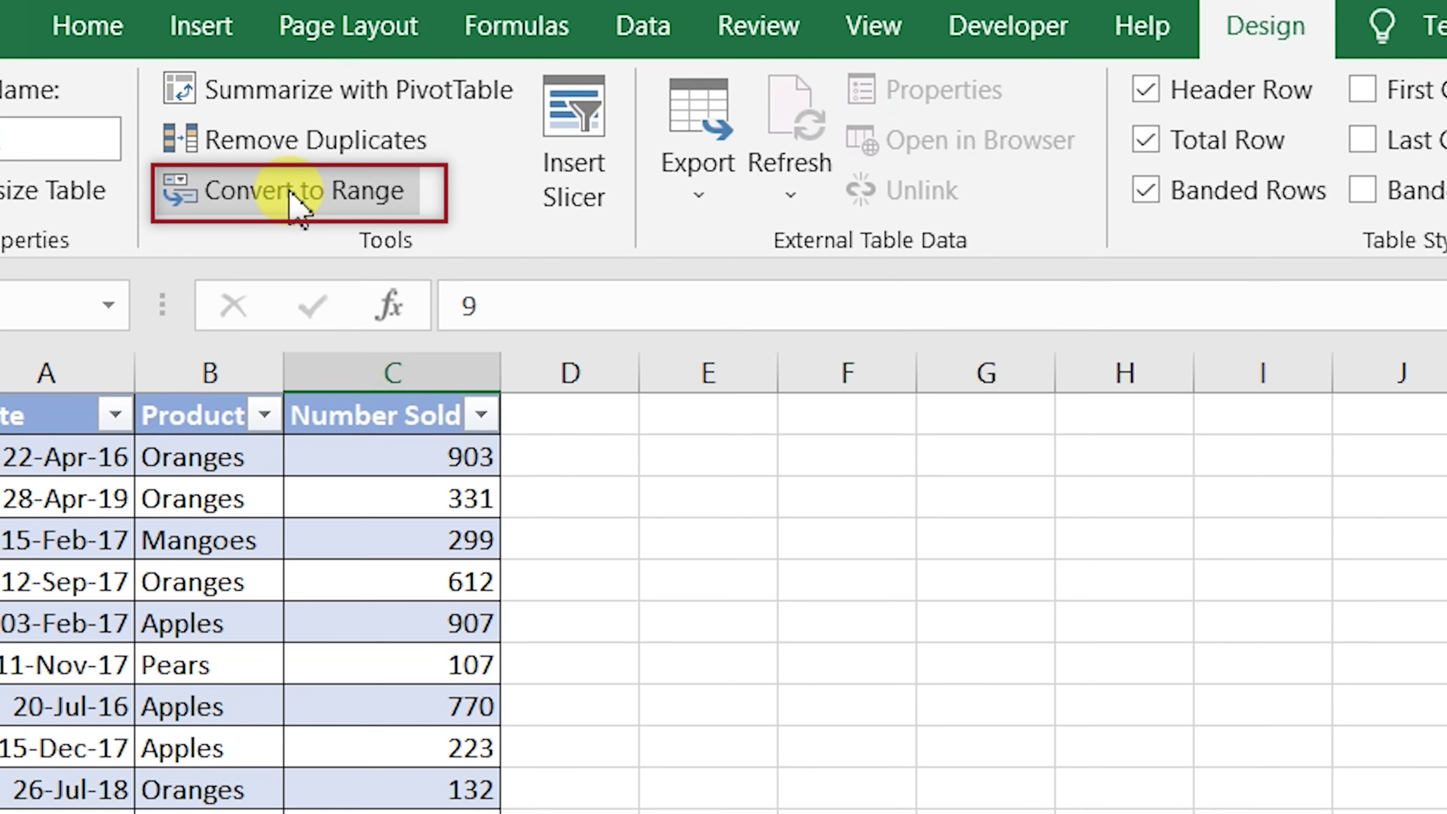
{"action": "left_click", "coordinate": [291, 196]}
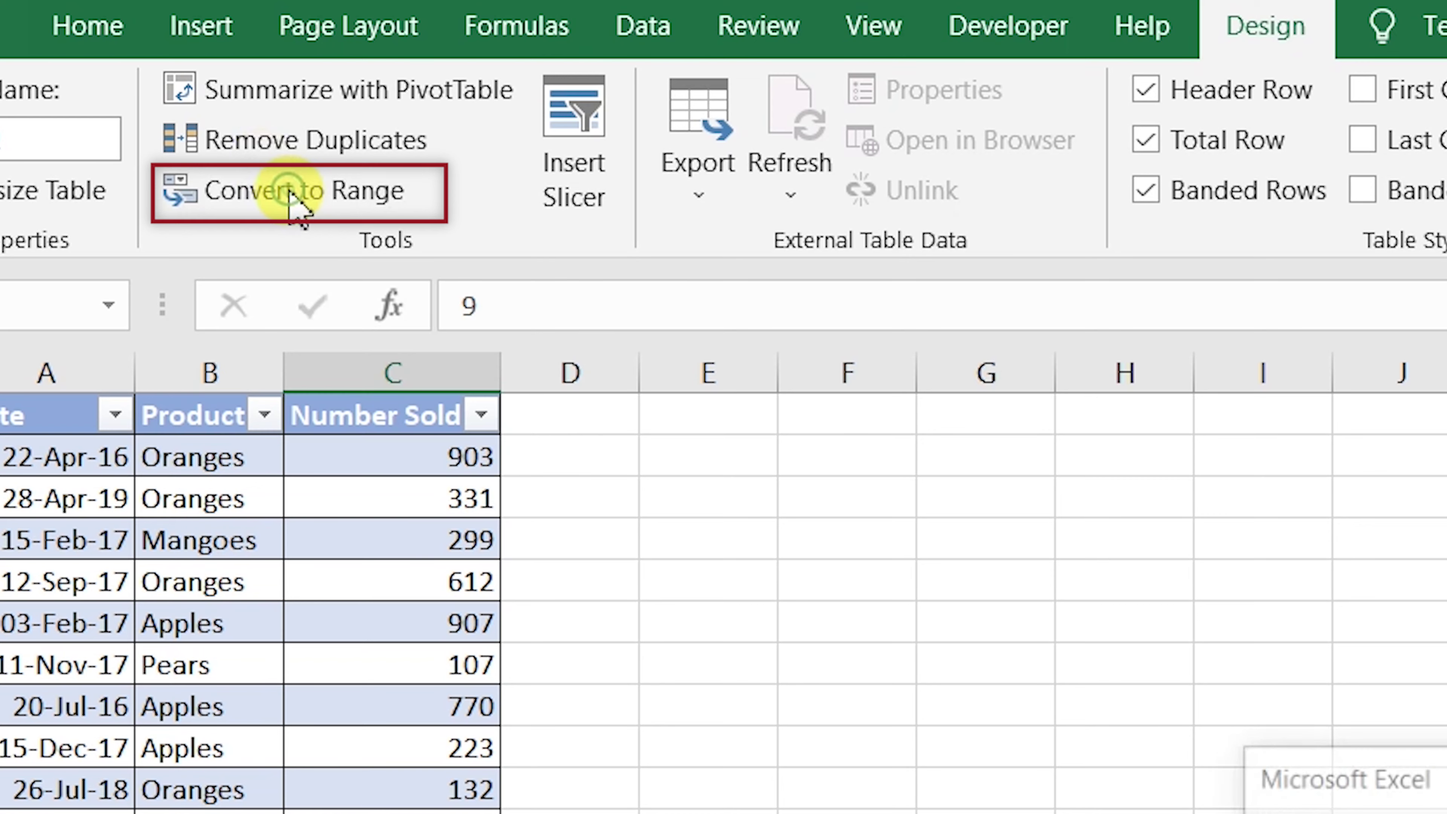
{"action": "left_click", "coordinate": [750, 484]}
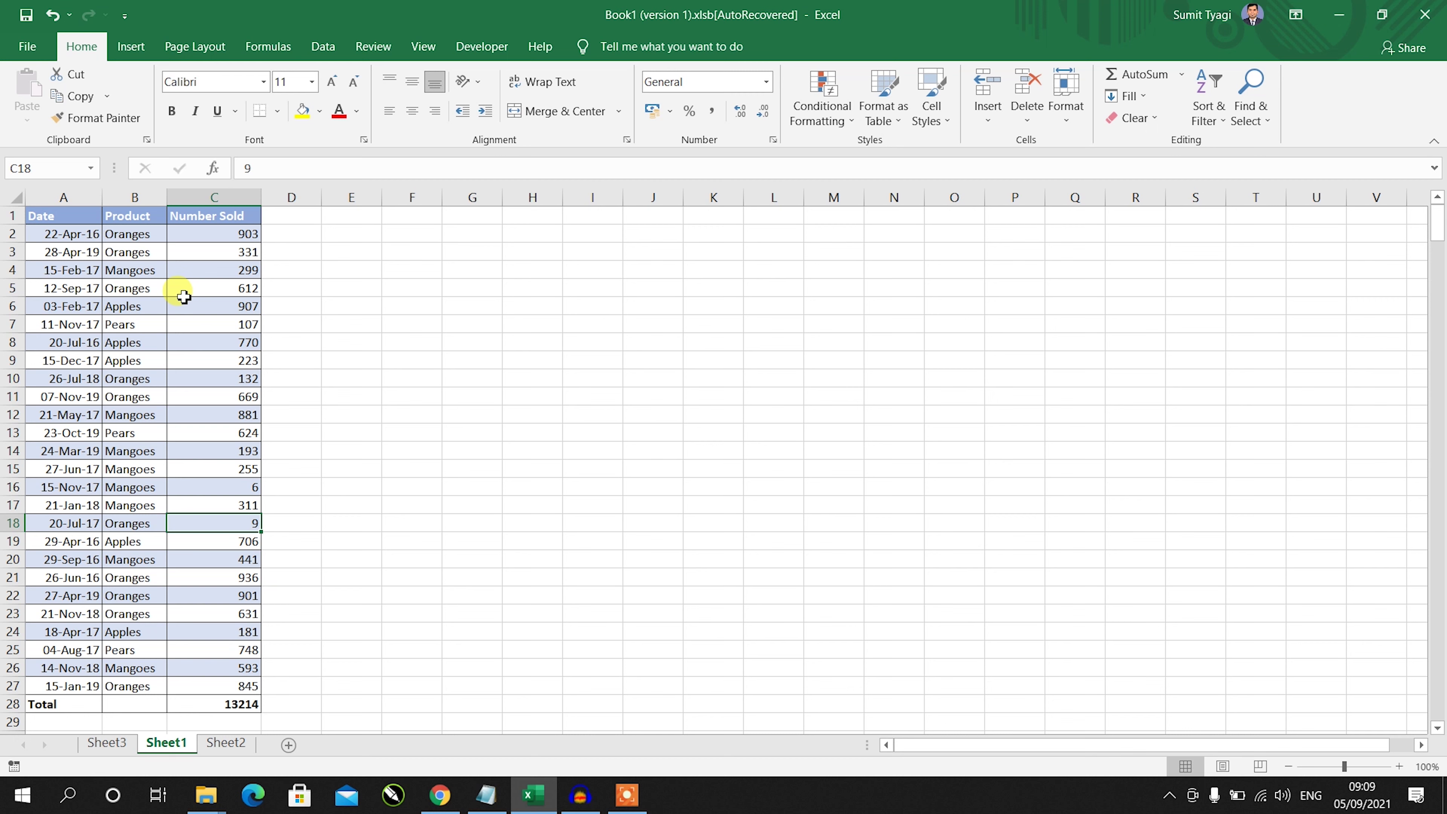
{"action": "left_click", "coordinate": [184, 296]}
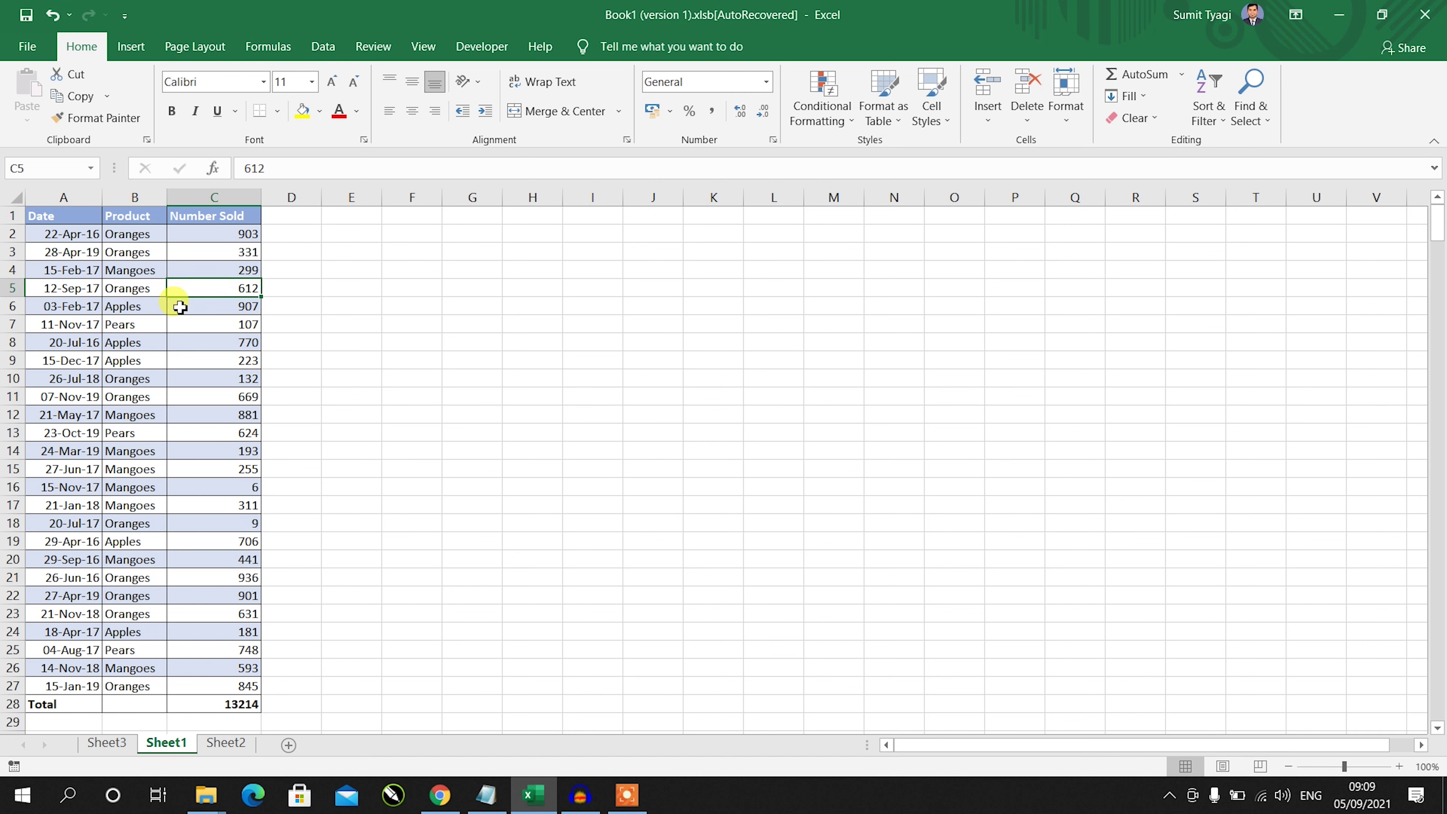
{"action": "left_click", "coordinate": [137, 306]}
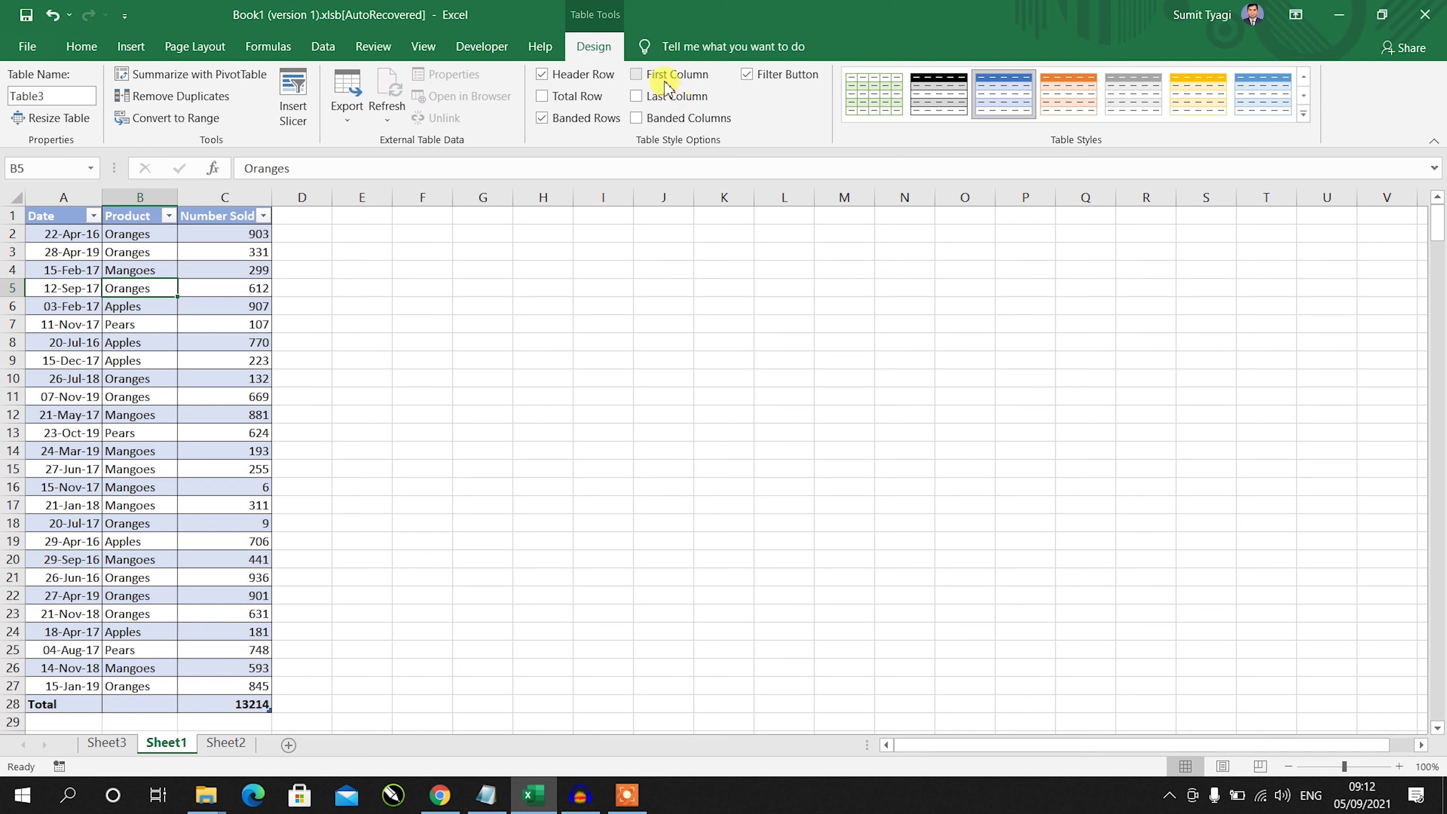
- Turn on First Column, Last Column and Banded Columns for Table3, then select Number Sold values
{"action": "left_click", "coordinate": [637, 77]}
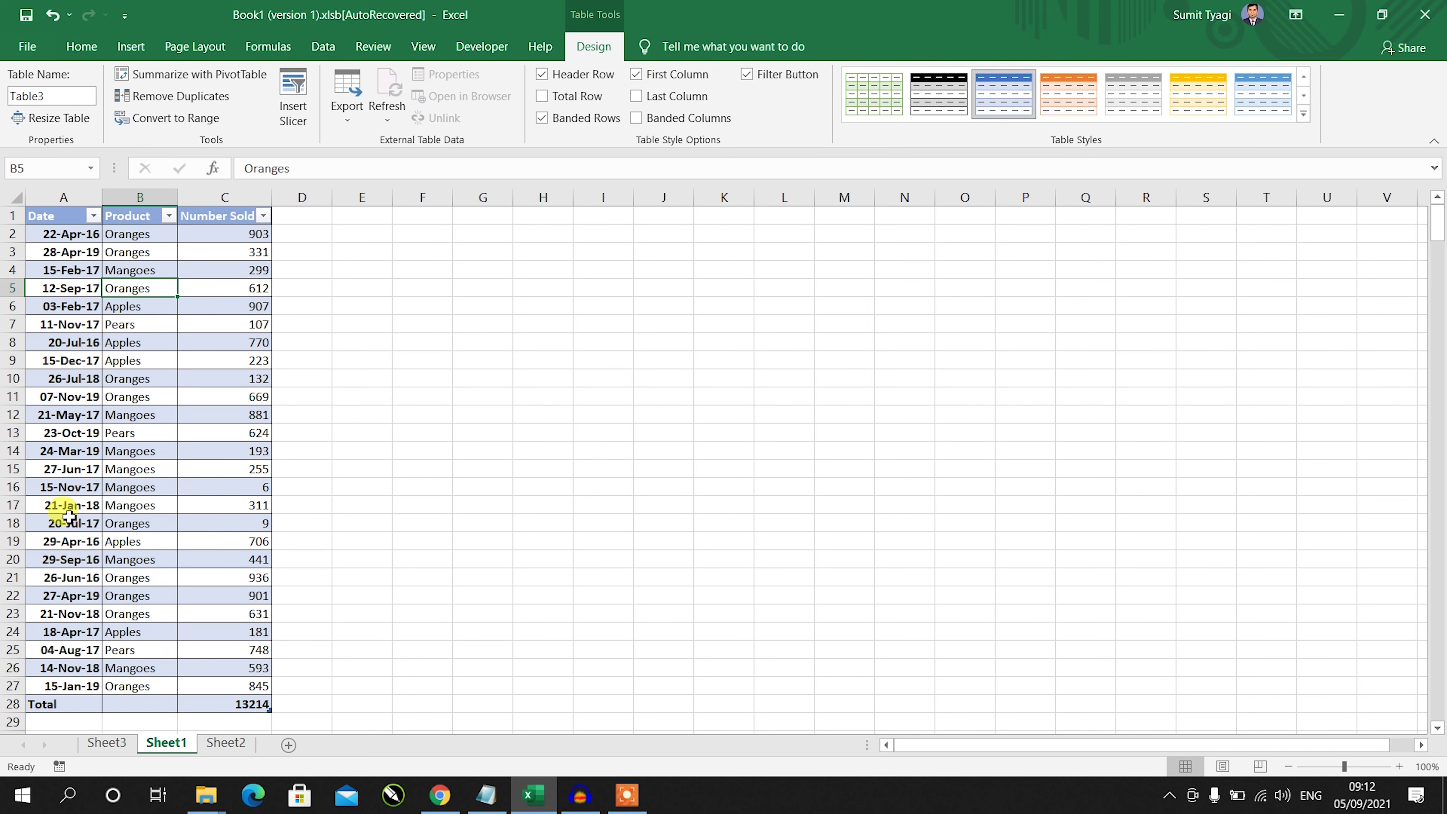
{"action": "left_click", "coordinate": [638, 97]}
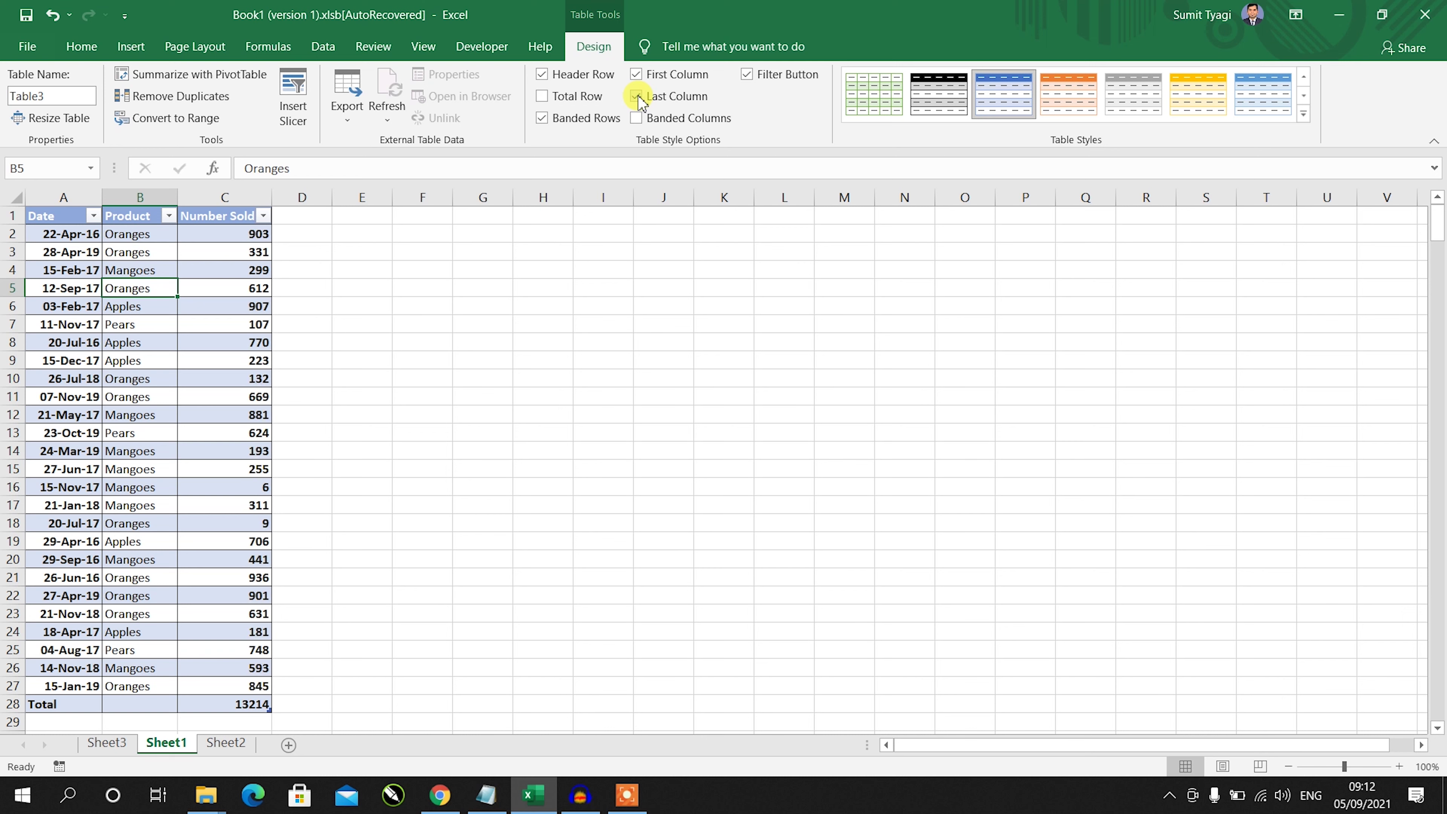
{"action": "left_click", "coordinate": [637, 119]}
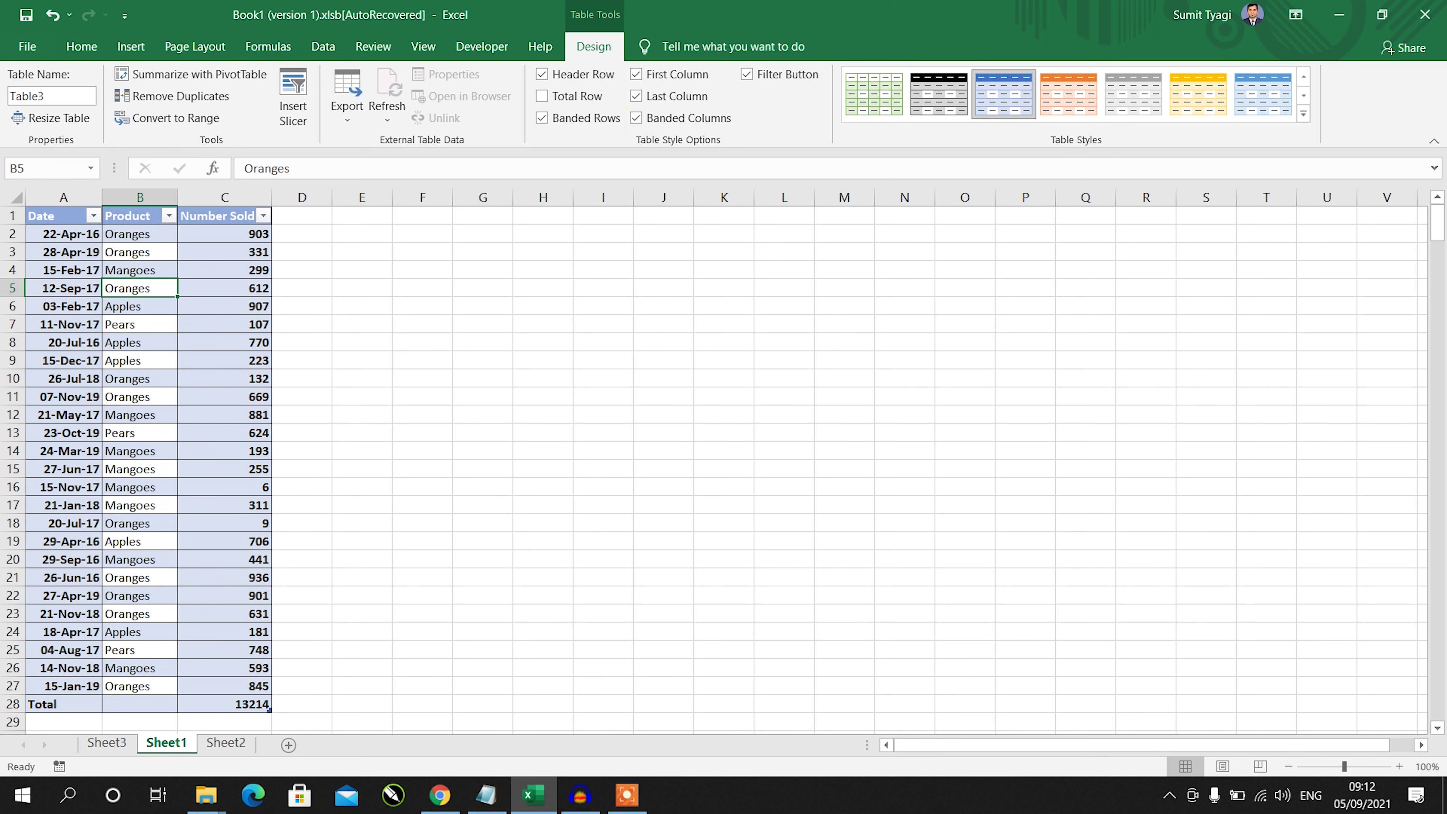
{"action": "left_click", "coordinate": [228, 396]}
{"action": "left_click_drag", "start_coordinate": [222, 234], "coordinate": [225, 252]}
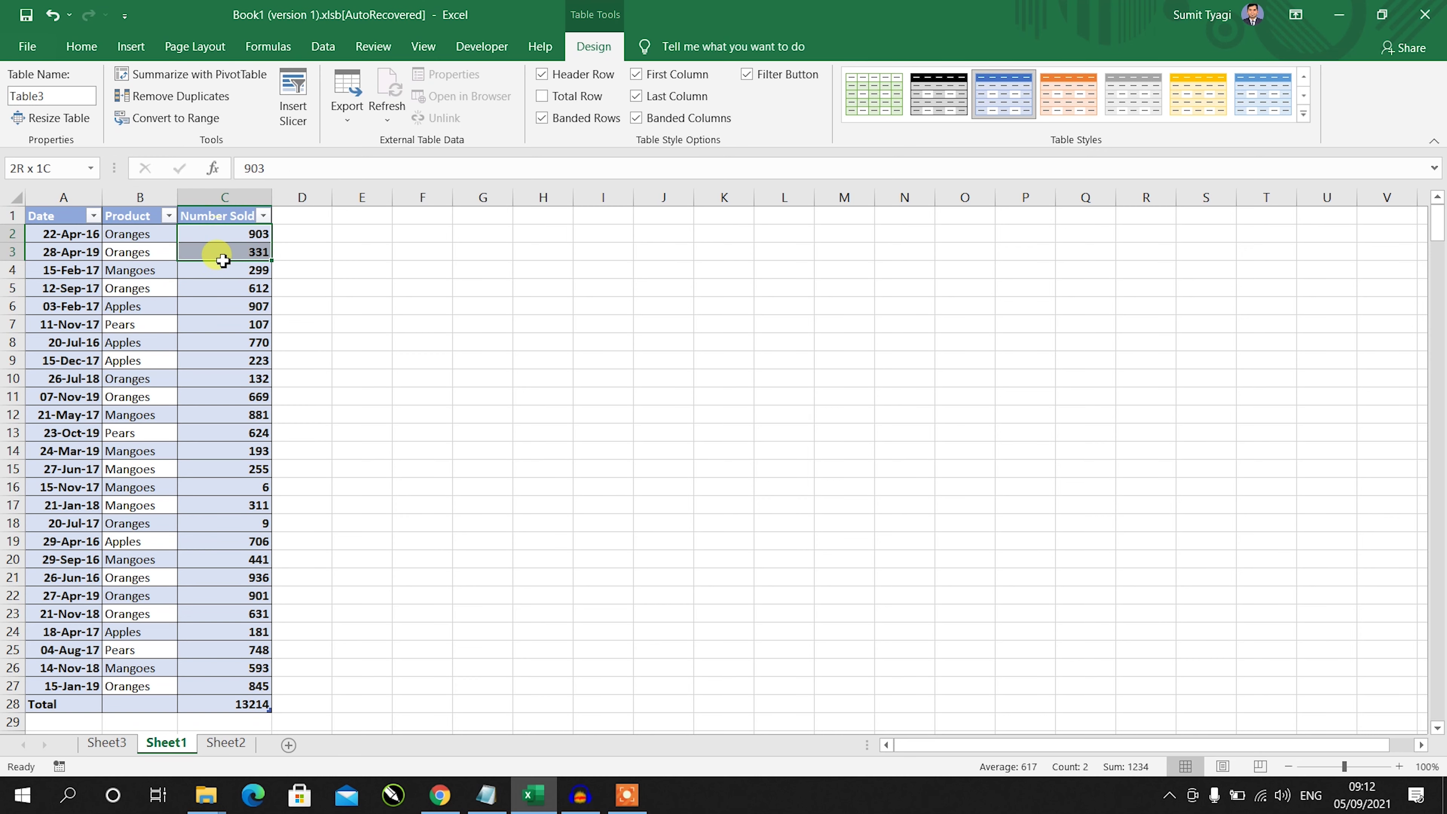